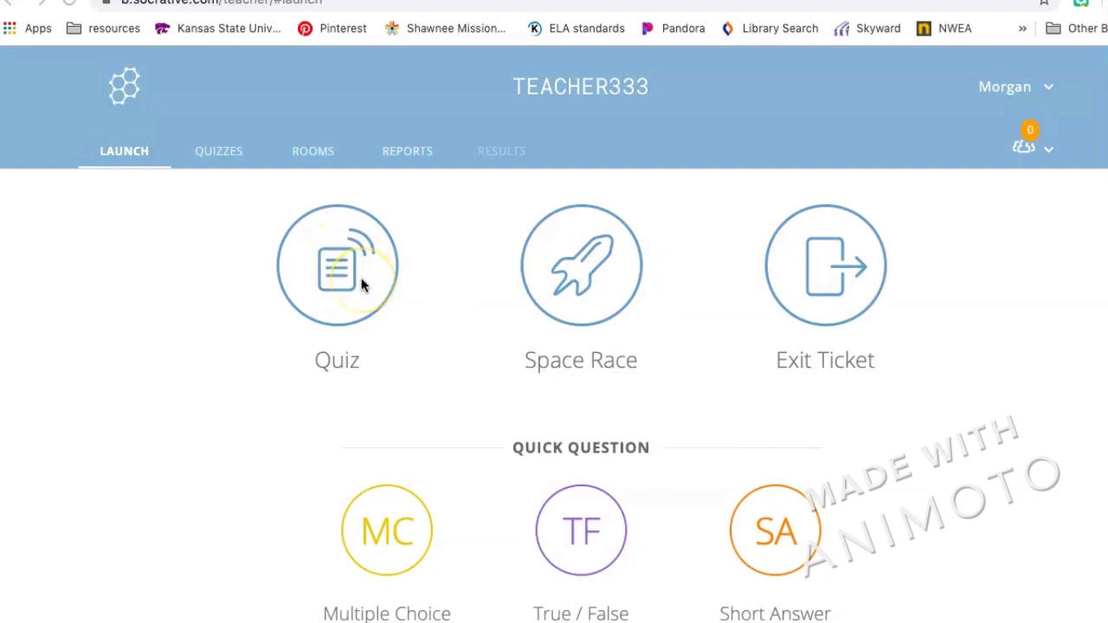
# From the Quizzes list, use Add Quiz > Create New to start a blank Untitled Quiz.
pyautogui.click(219, 154)
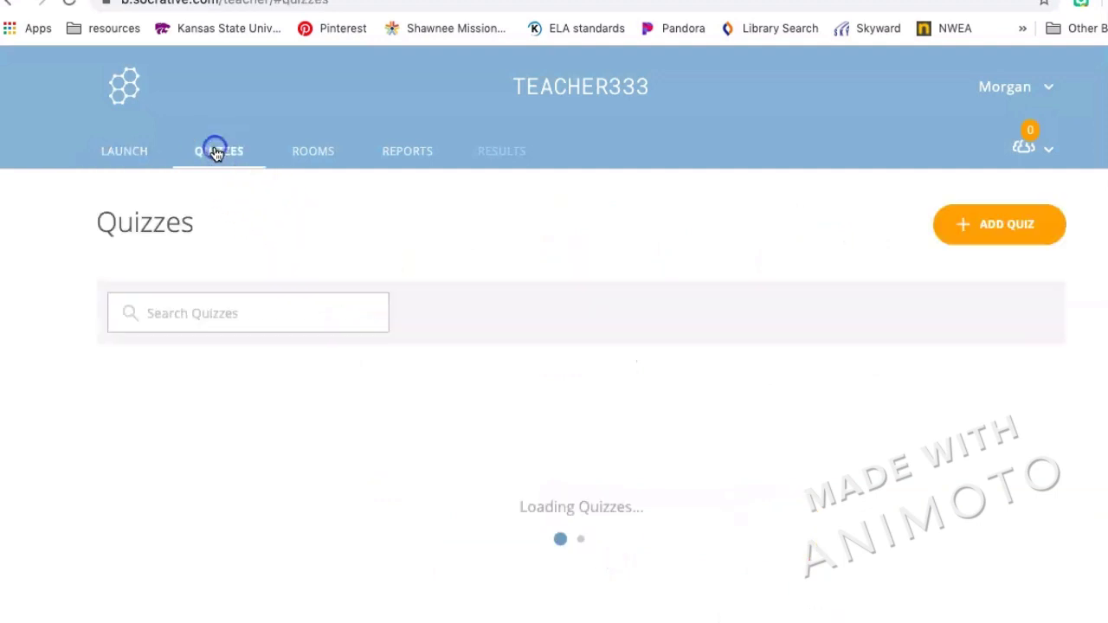
pyautogui.click(232, 158)
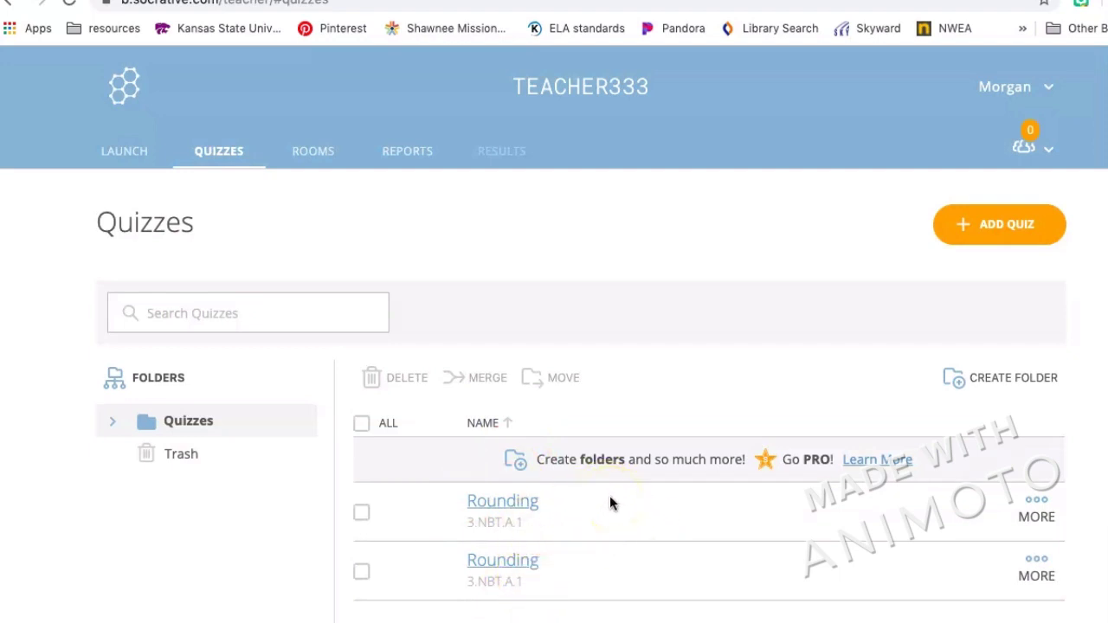
pyautogui.click(1010, 223)
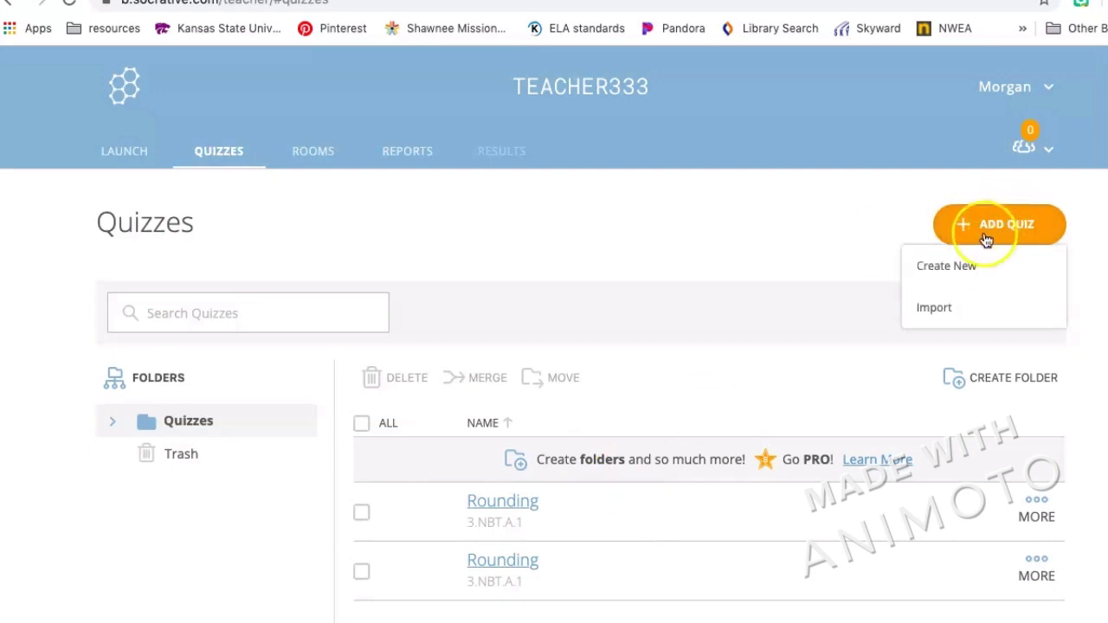
pyautogui.click(971, 270)
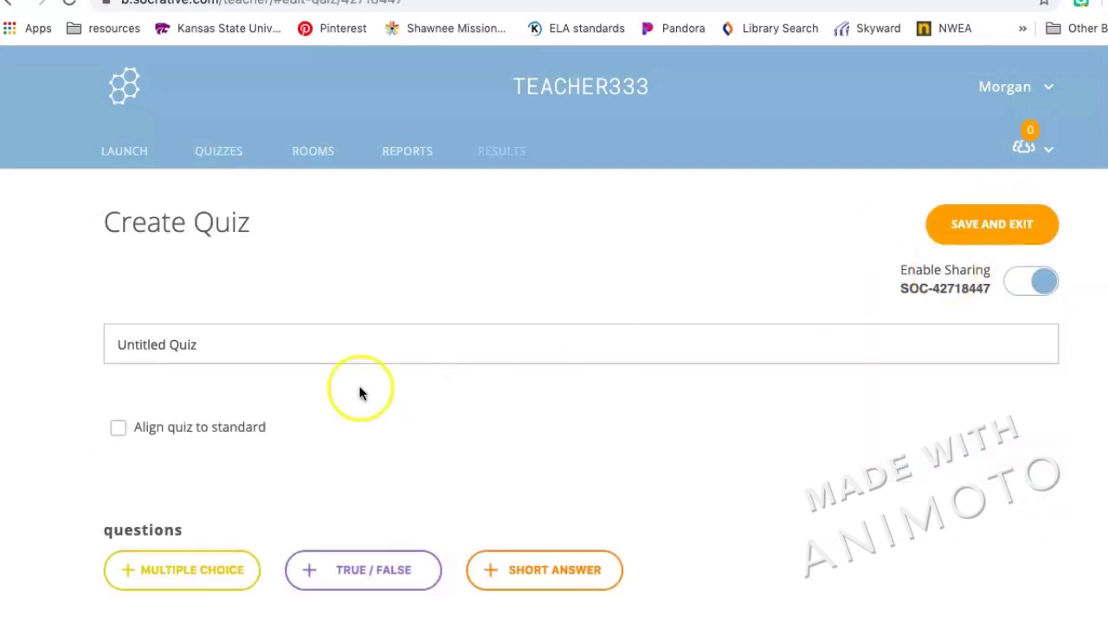
# Title the quiz 'Rounding' and enable Align quiz to standard.
pyautogui.tripleClick(289, 344)
pyautogui.write('Rounding')
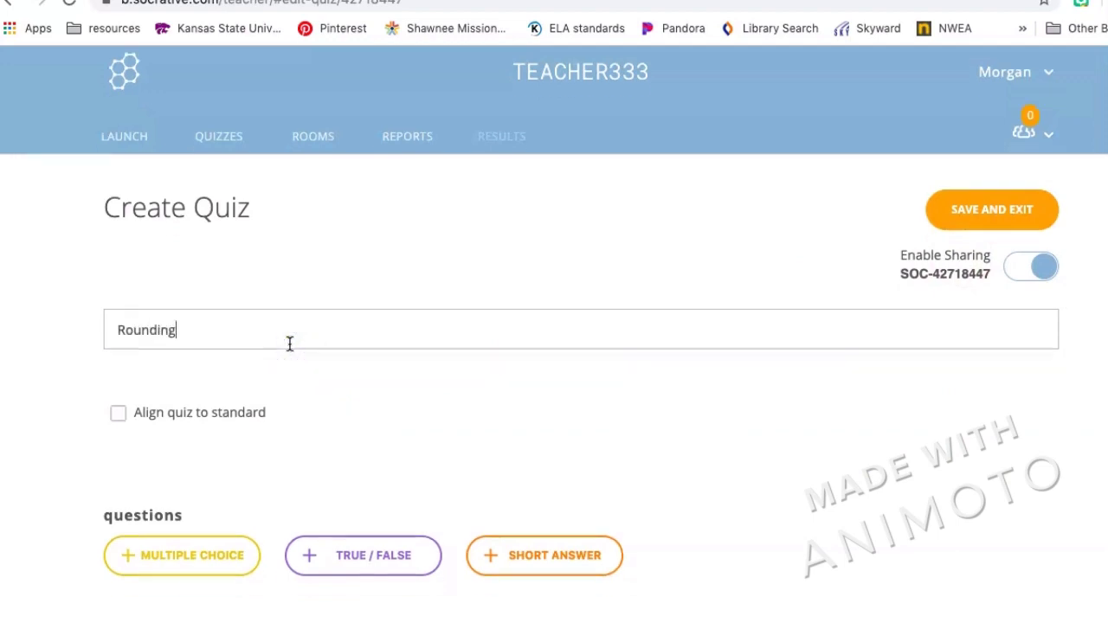
pyautogui.scroll(-1, 290, 344)
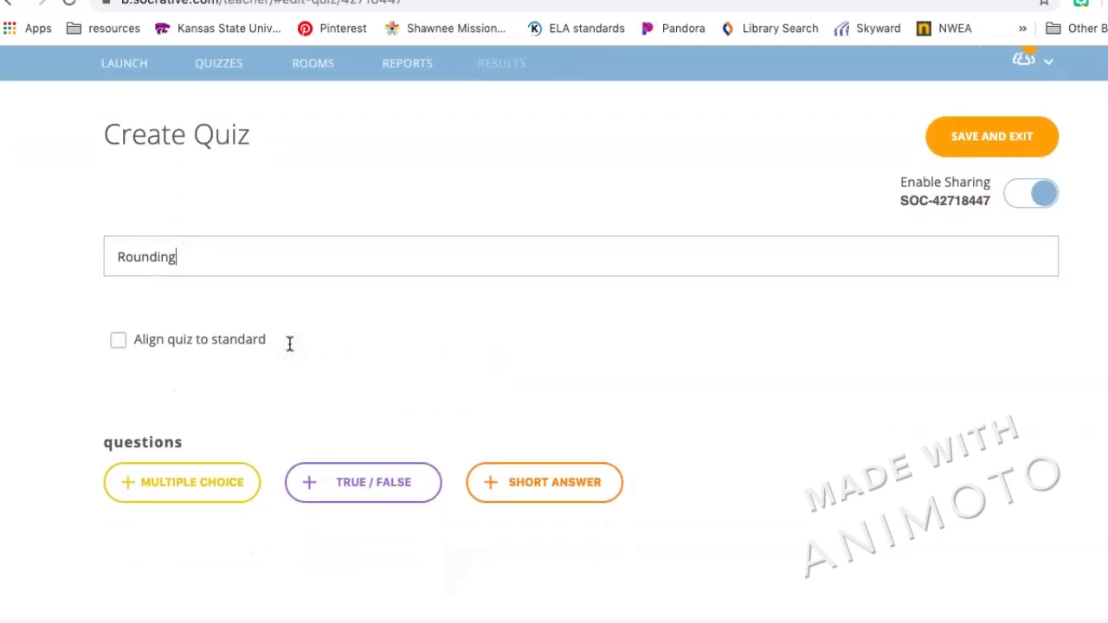
pyautogui.click(119, 341)
pyautogui.scroll(-1, 254, 353)
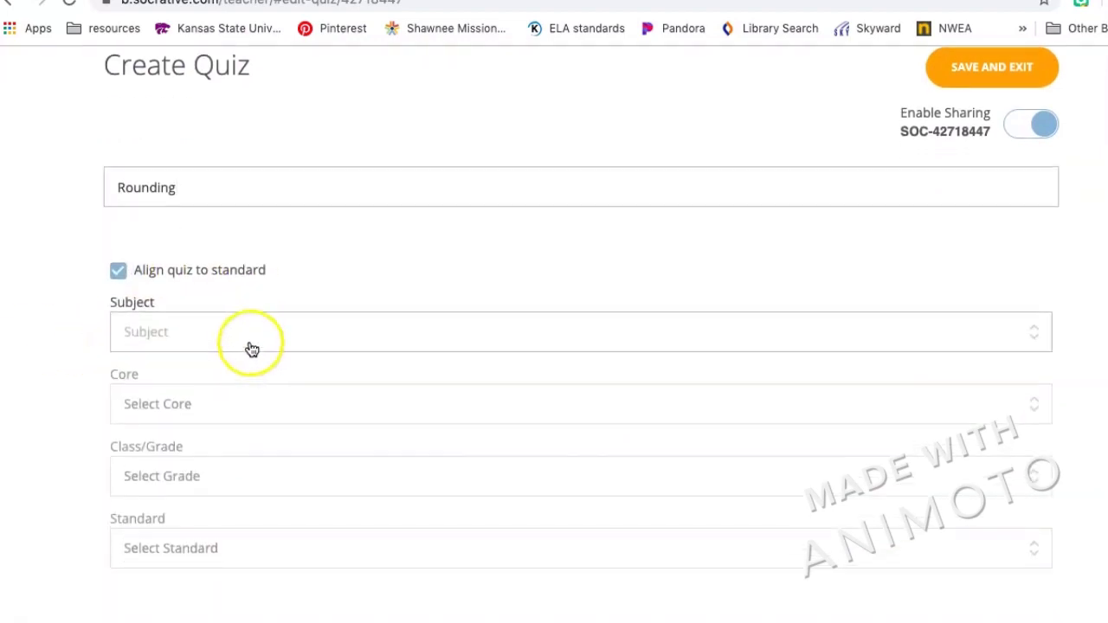
# Set the standard's subject to Math, core to Traditional and grade to 3rd Grade.
pyautogui.click(233, 330)
pyautogui.click(141, 377)
pyautogui.scroll(-1, 141, 374)
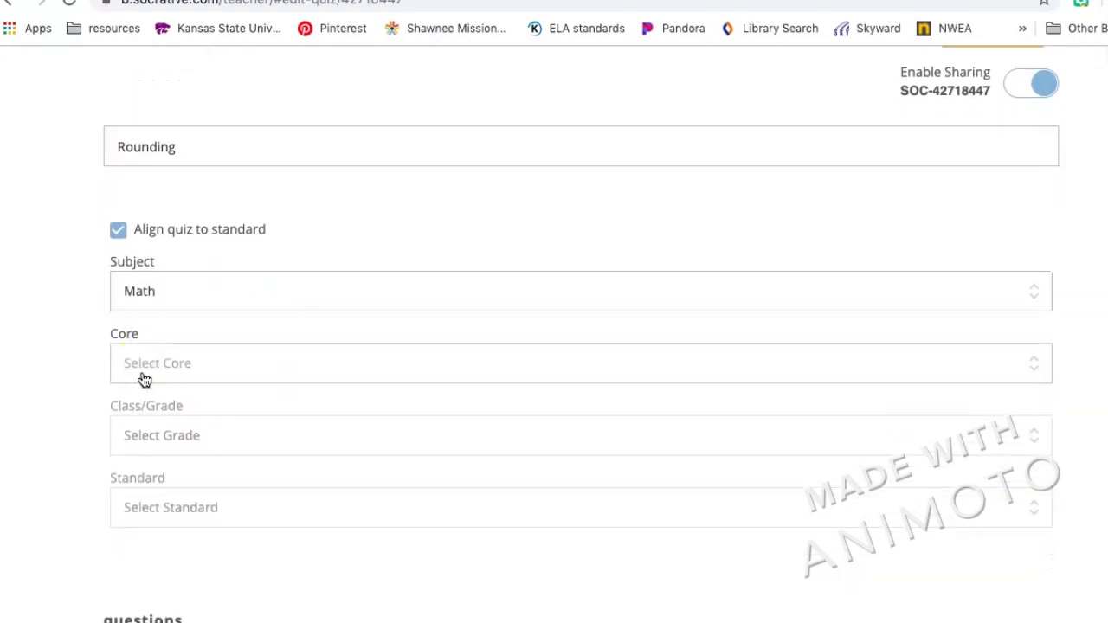
pyautogui.click(149, 364)
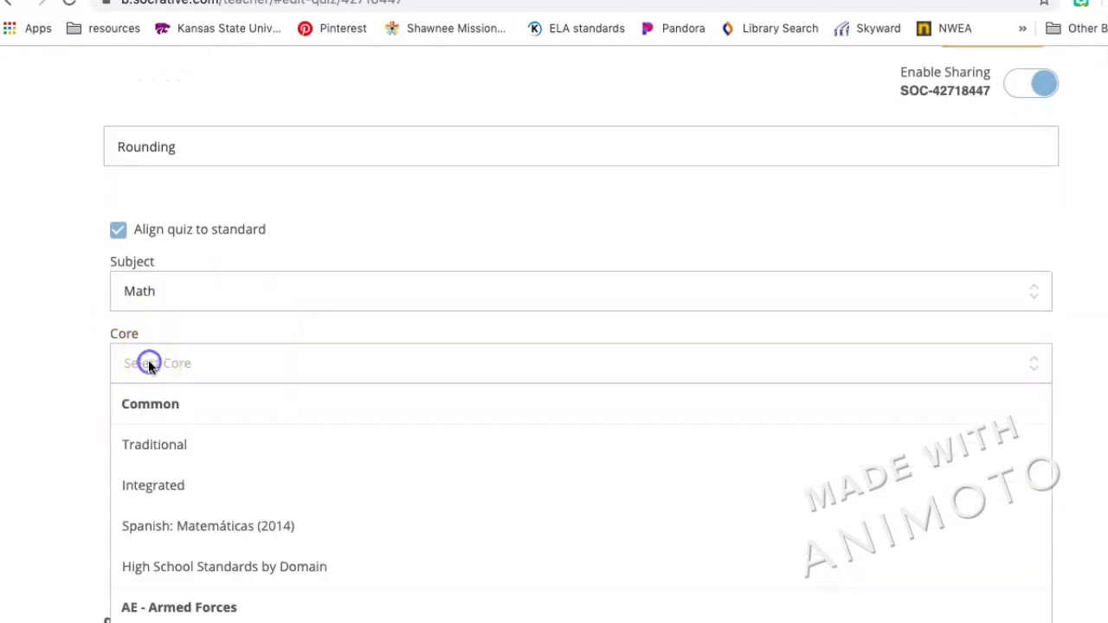
pyautogui.click(170, 442)
pyautogui.scroll(-1, 175, 443)
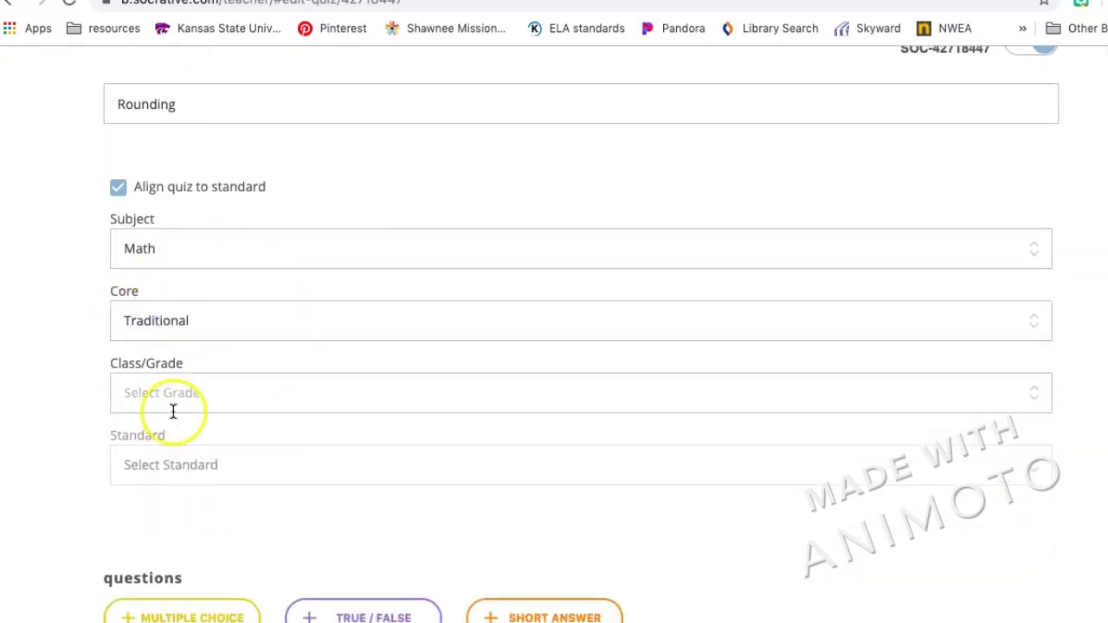
pyautogui.click(173, 411)
pyautogui.scroll(-3, 202, 501)
pyautogui.scroll(-5, 202, 502)
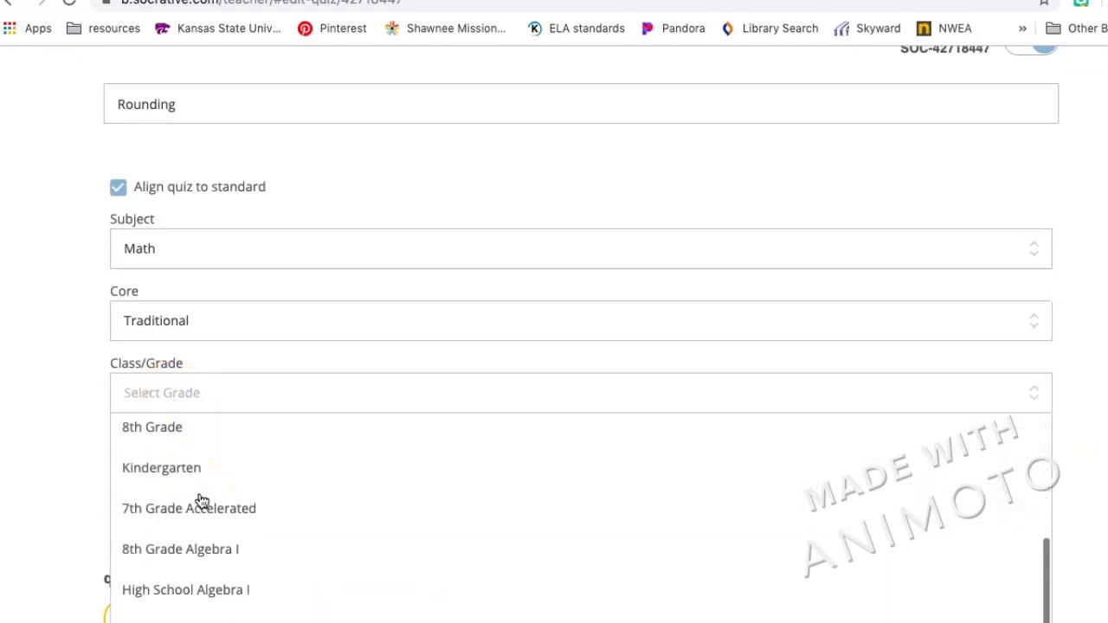
pyautogui.scroll(-3, 263, 381)
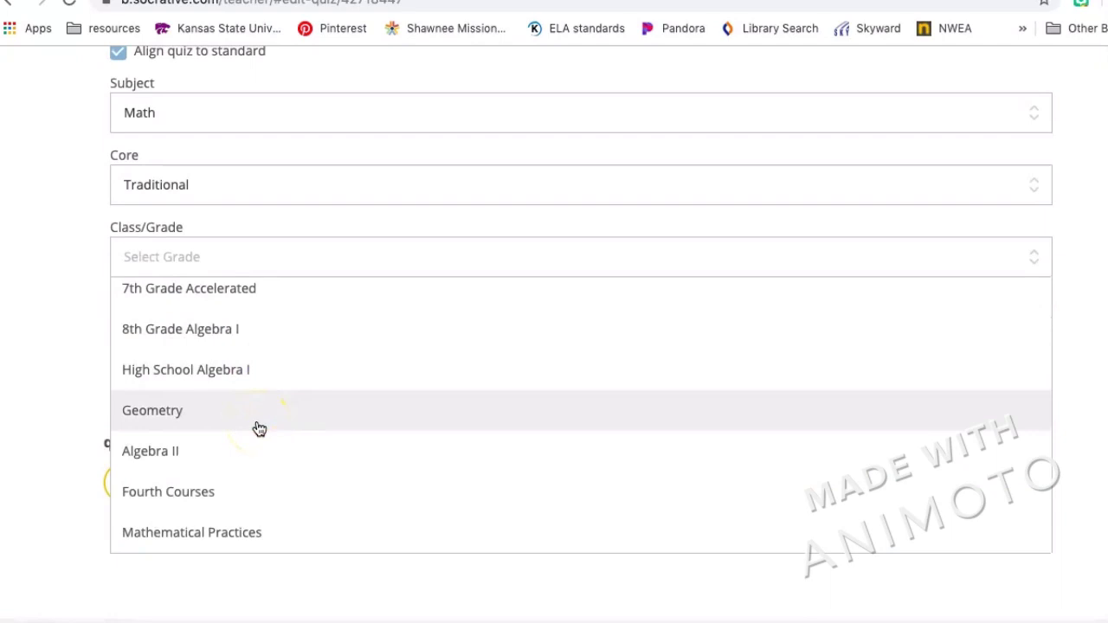
pyautogui.scroll(8, 259, 428)
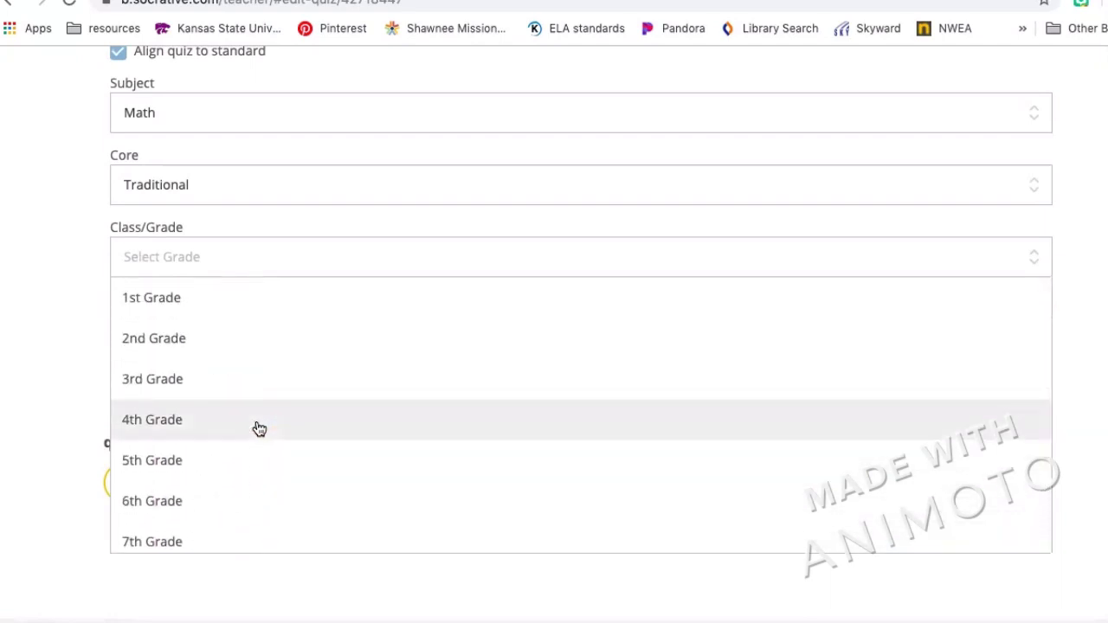
pyautogui.scroll(-6, 211, 315)
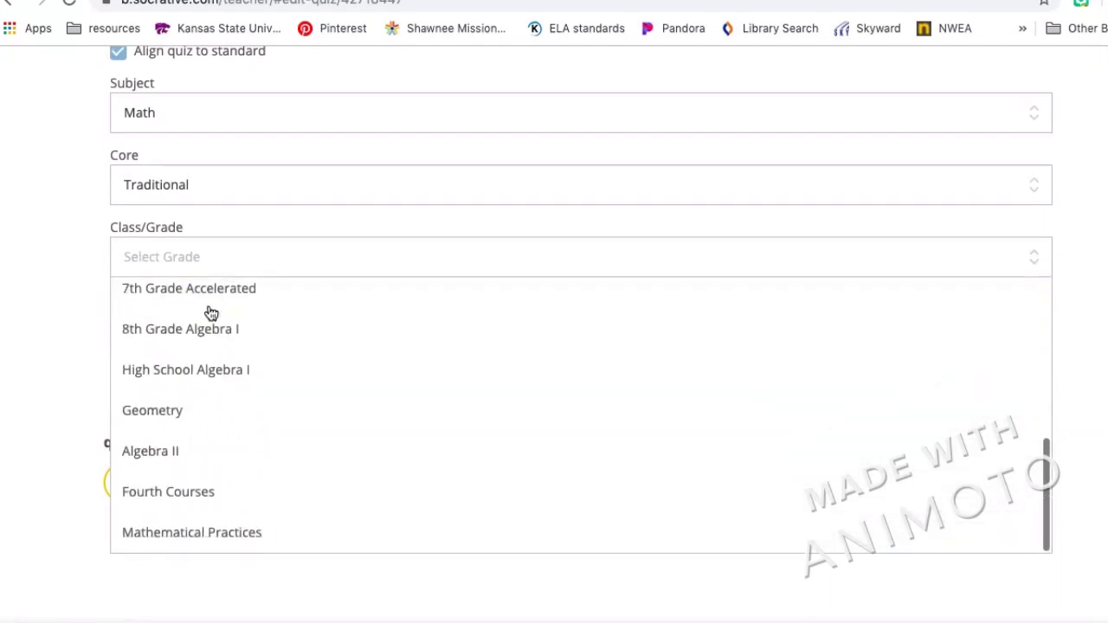
pyautogui.scroll(6, 237, 522)
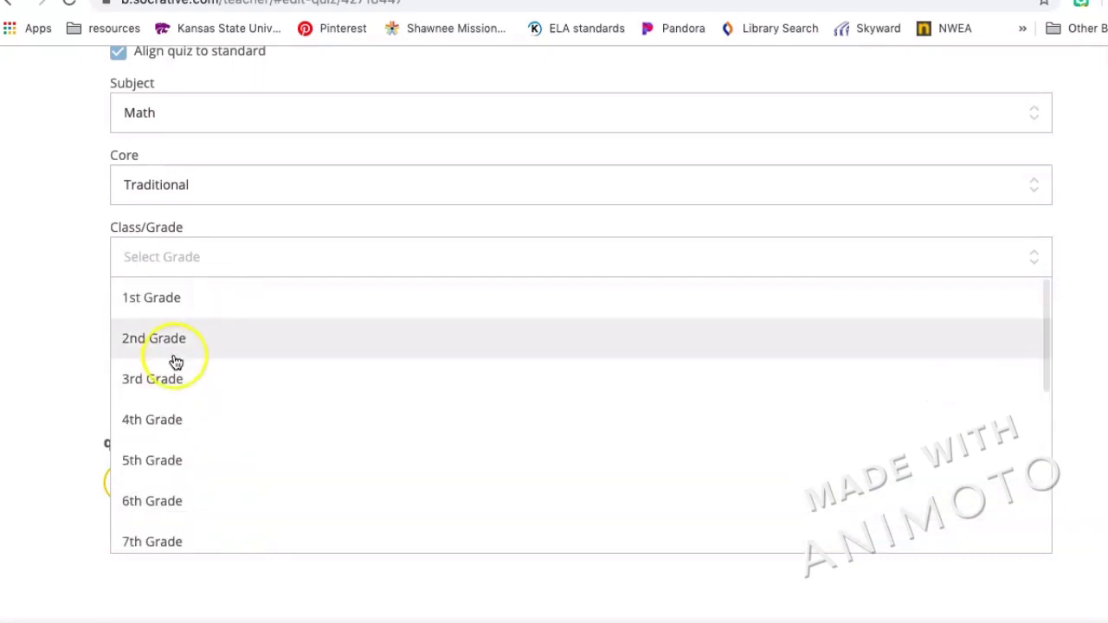
pyautogui.click(191, 386)
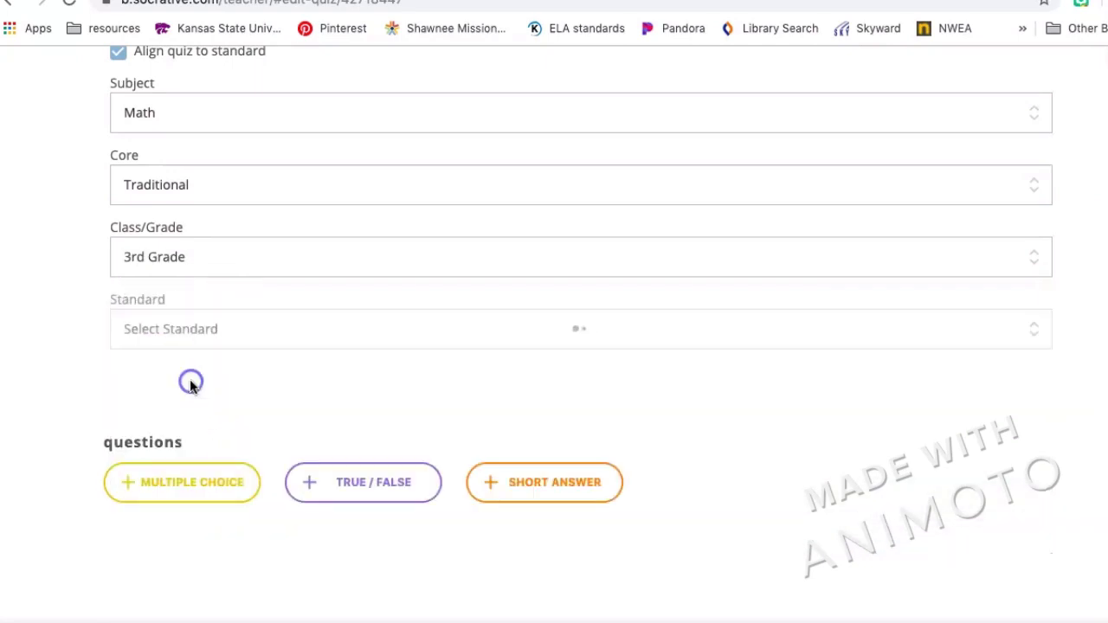
# Pick 3.NBT.A.1 (round whole numbers to the nearest 10 or 100) as the standard.
pyautogui.click(234, 343)
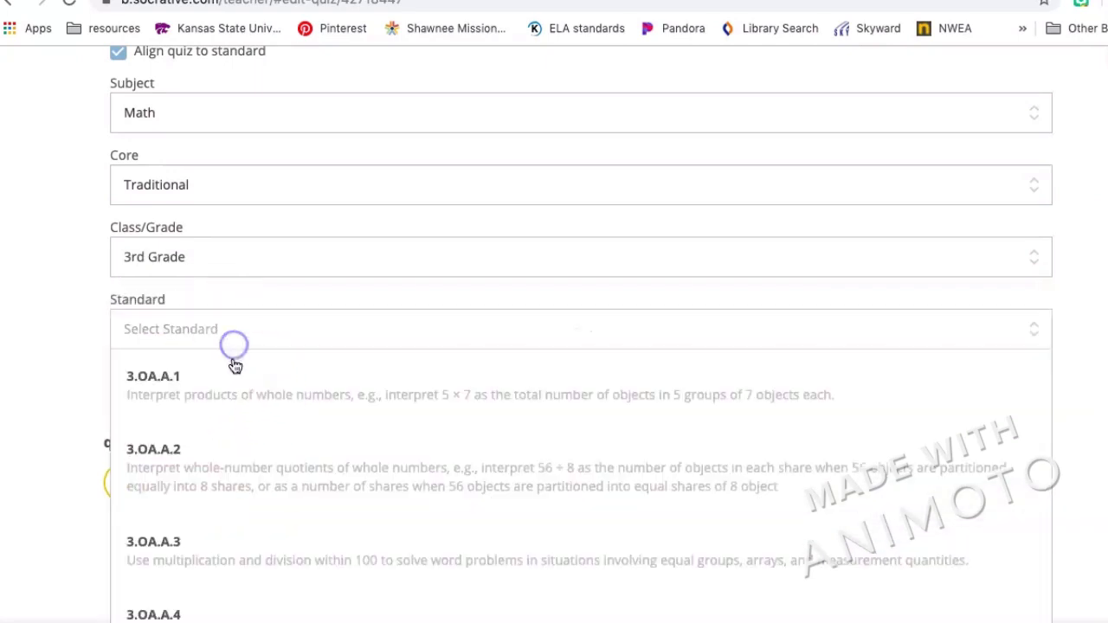
pyautogui.scroll(-6, 223, 534)
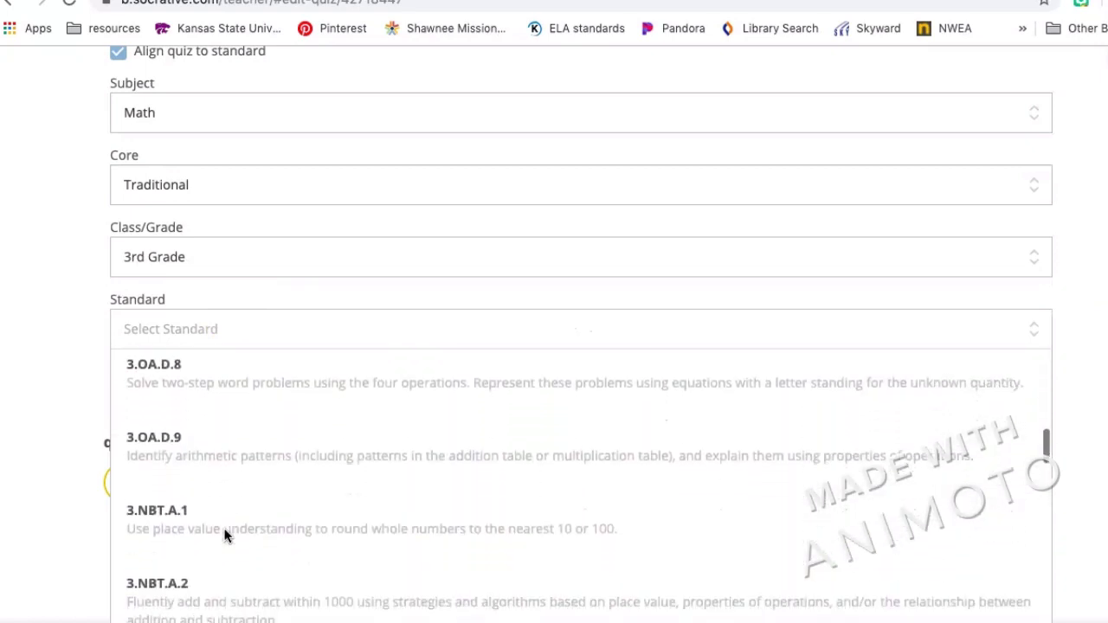
pyautogui.scroll(-2, 224, 533)
pyautogui.click(234, 476)
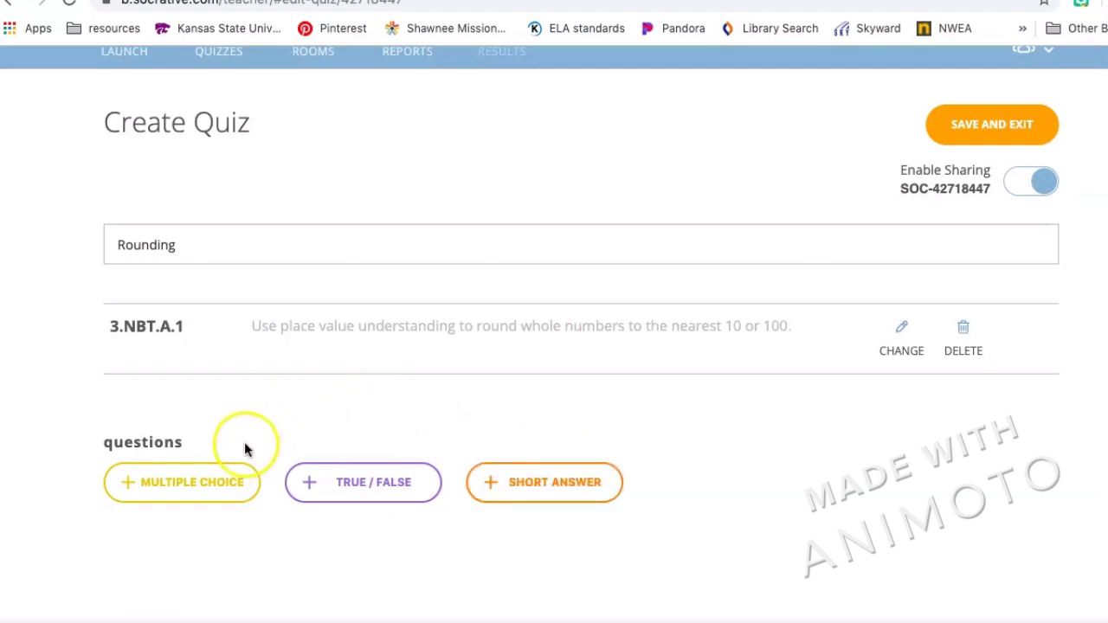
# Add a multiple-choice question reading '62 rounded to the nearest 10 is what?'.
pyautogui.click(208, 482)
pyautogui.scroll(-2, 208, 479)
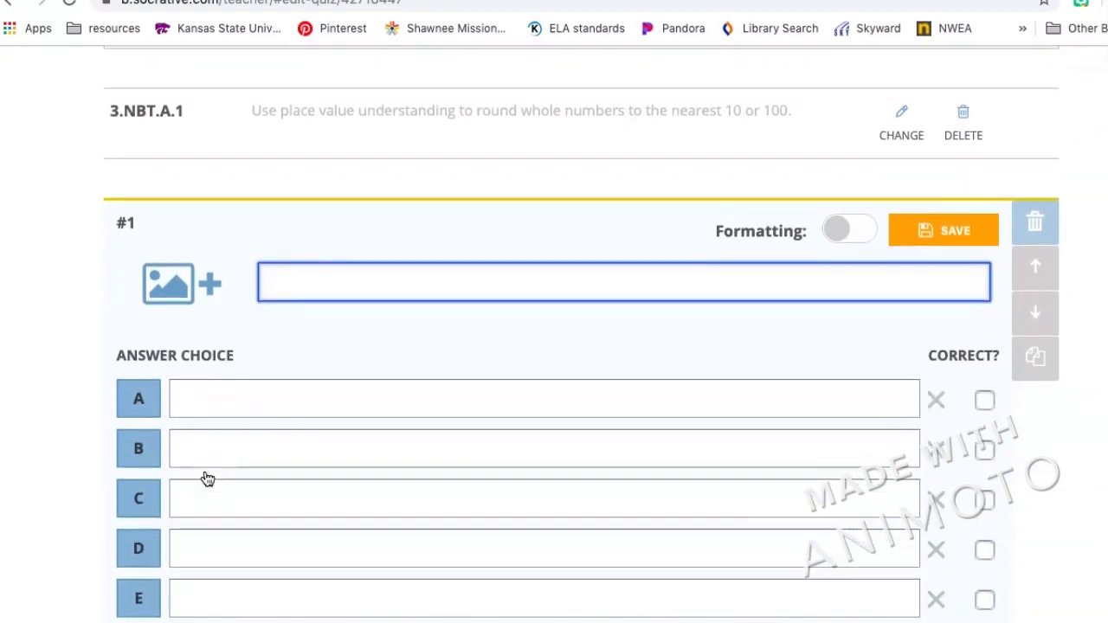
pyautogui.scroll(2, 207, 479)
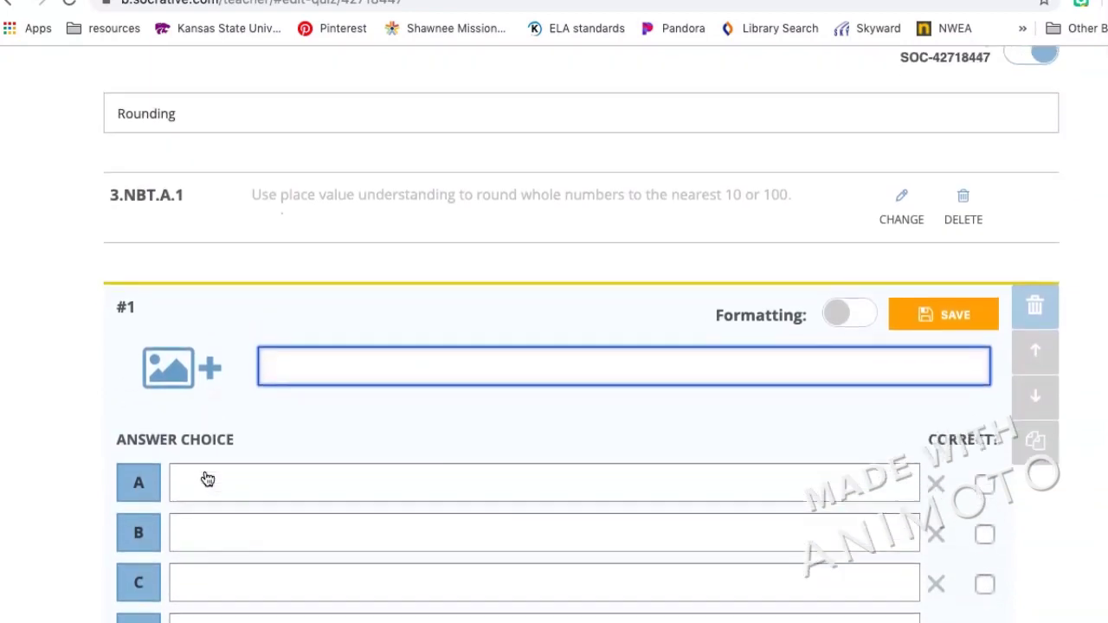
pyautogui.write('62 r')
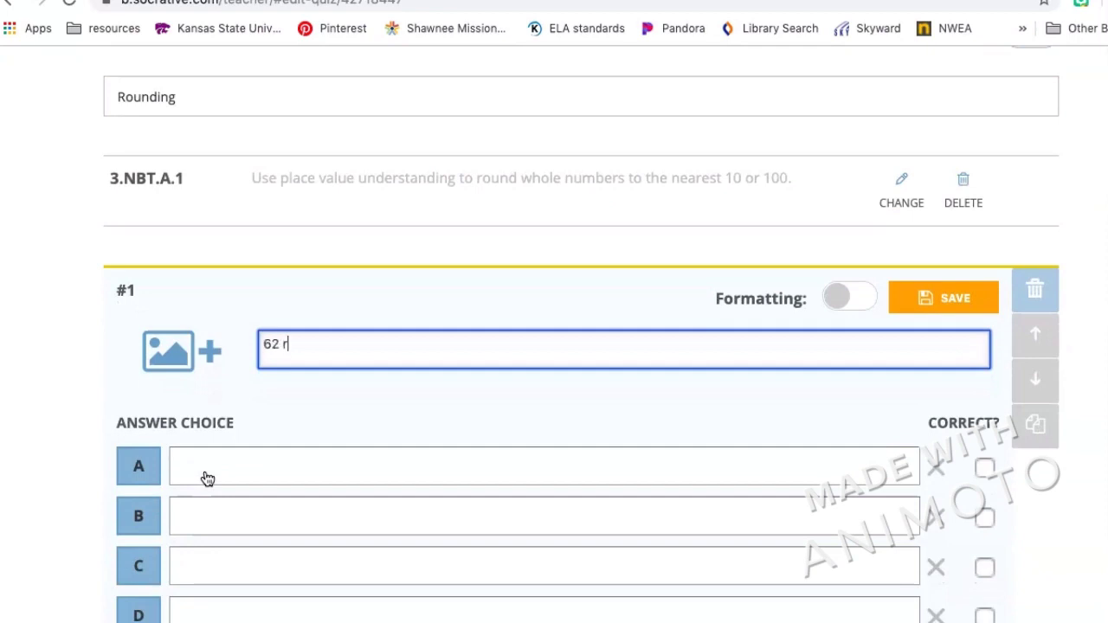
pyautogui.write('ounded to the n')
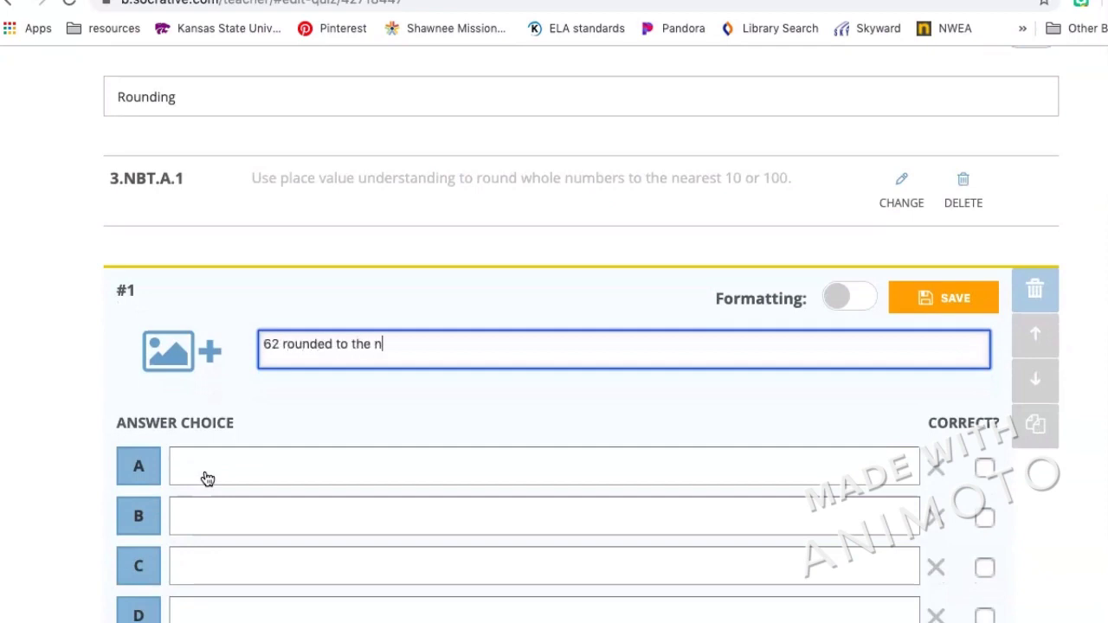
pyautogui.write('earest 10 is wehw')
pyautogui.press('BackSpace')
pyautogui.write('ha')
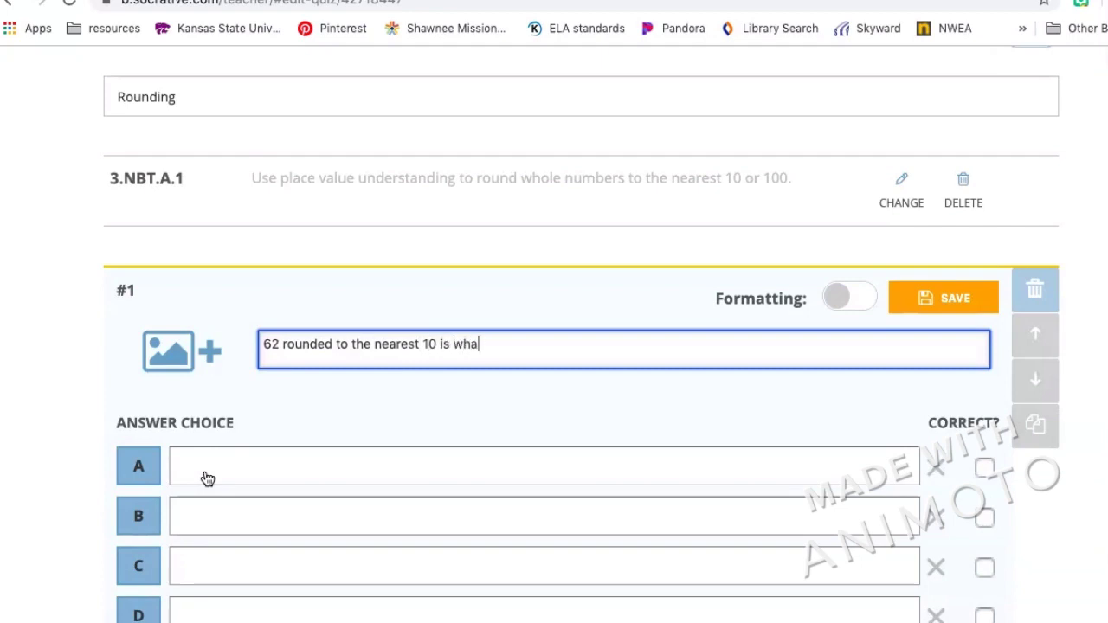
pyautogui.scroll(-3, 207, 479)
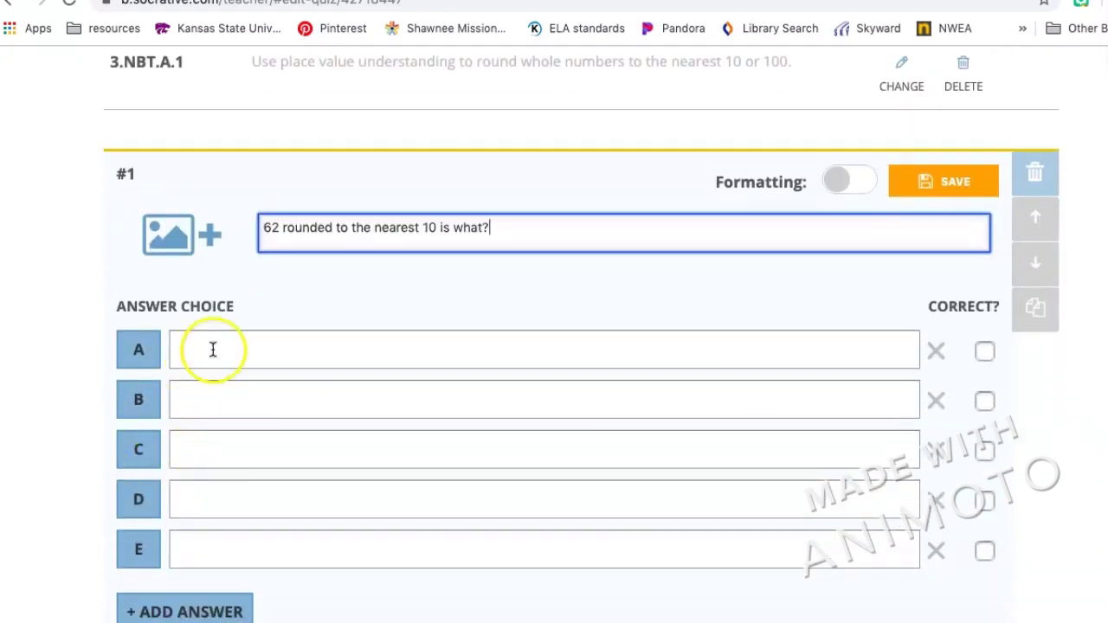
# Fill answers A–C with 70, 65 and 60, and delete empty choices E and D.
pyautogui.click(218, 346)
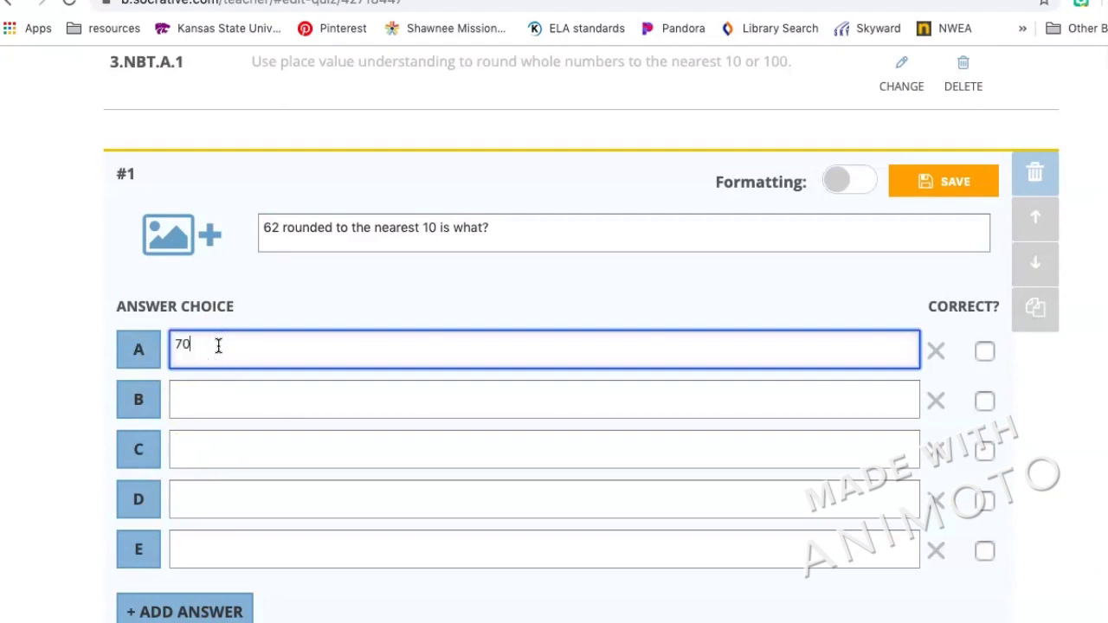
pyautogui.click(228, 400)
pyautogui.write('65')
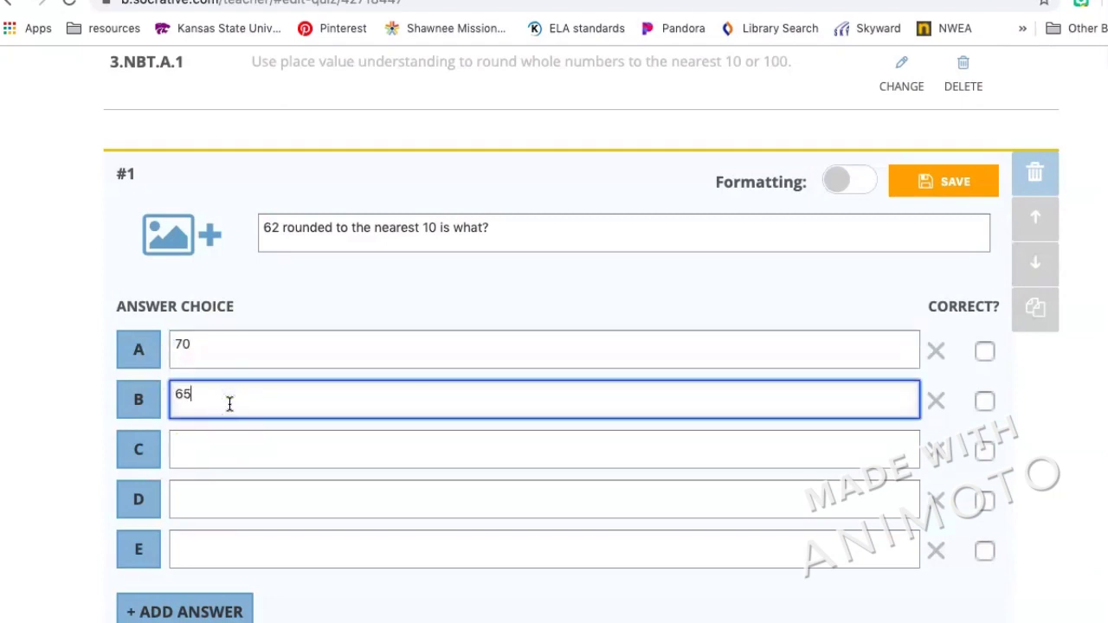
pyautogui.click(251, 456)
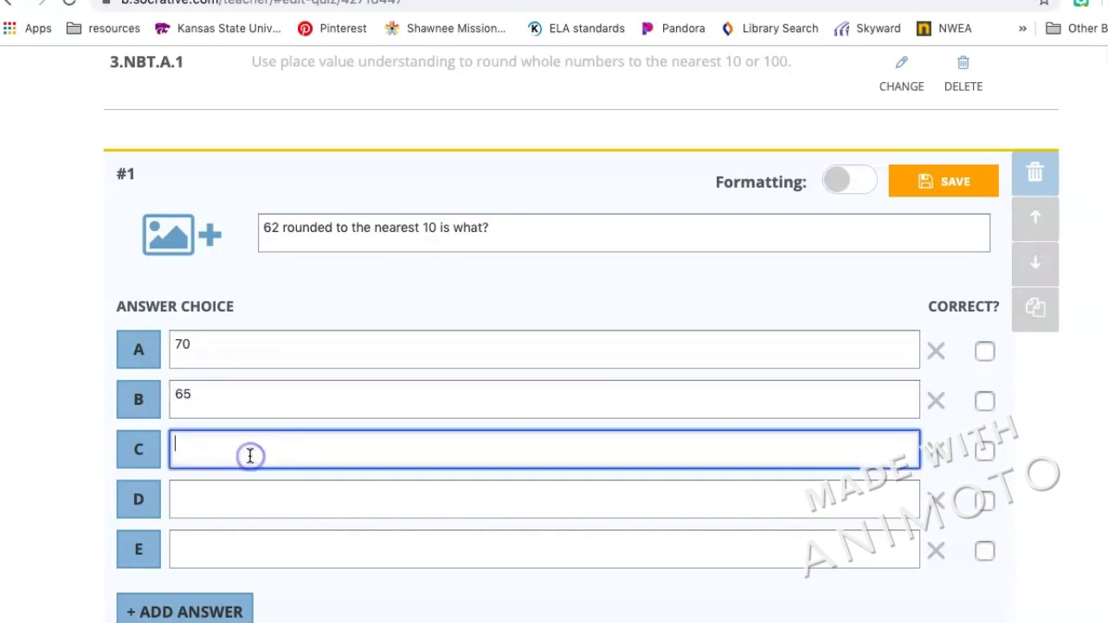
pyautogui.write('60')
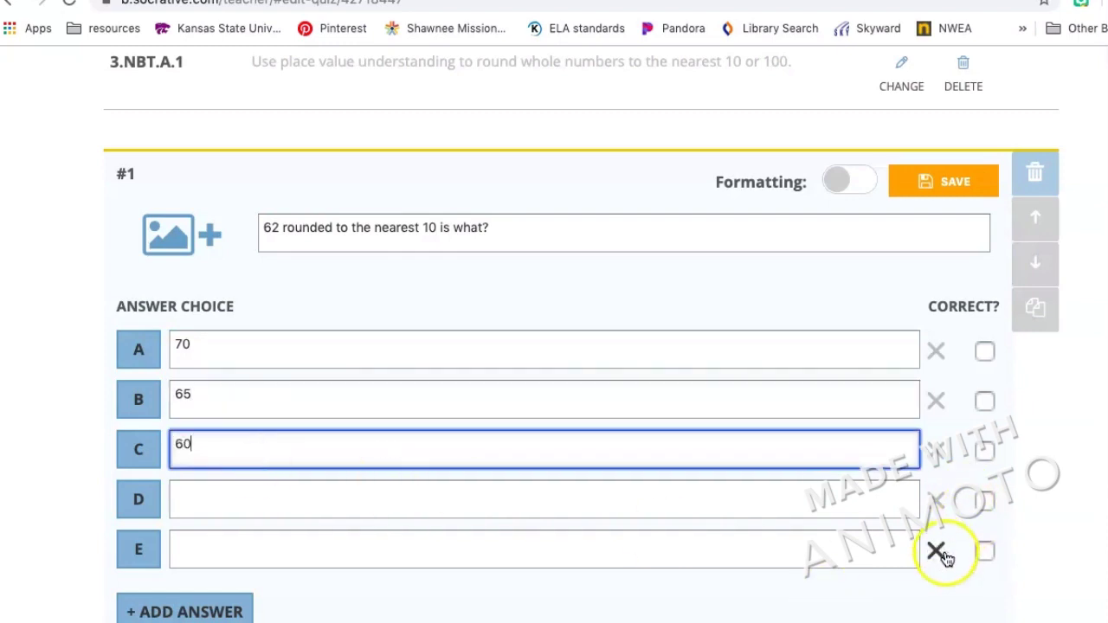
pyautogui.click(936, 551)
pyautogui.click(936, 500)
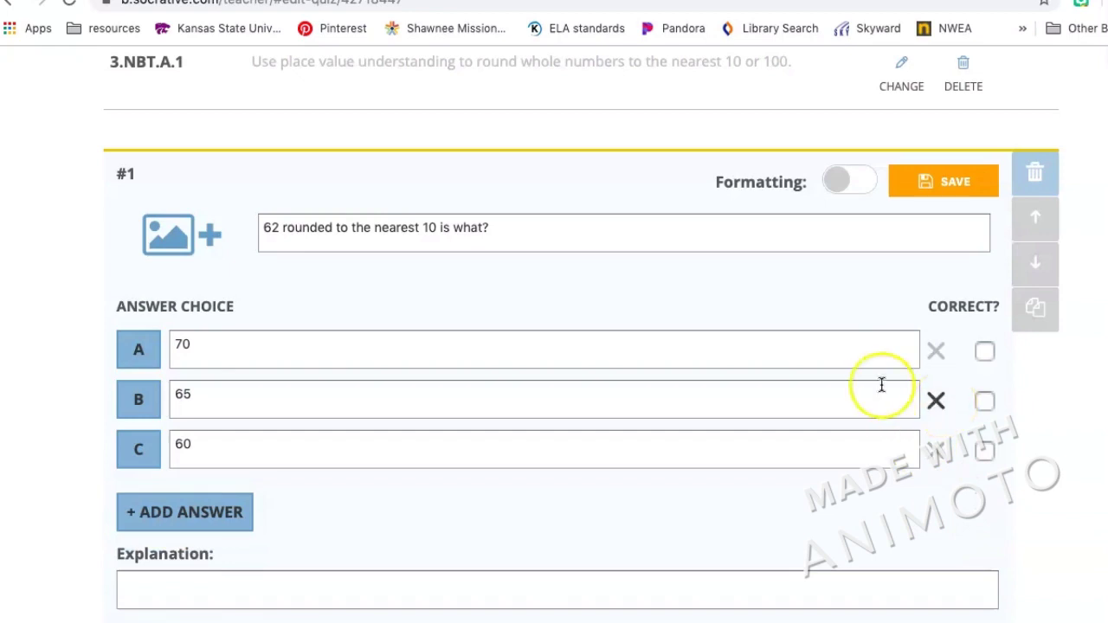
# Mark answer C, 60, as the correct choice for question 1.
pyautogui.click(986, 452)
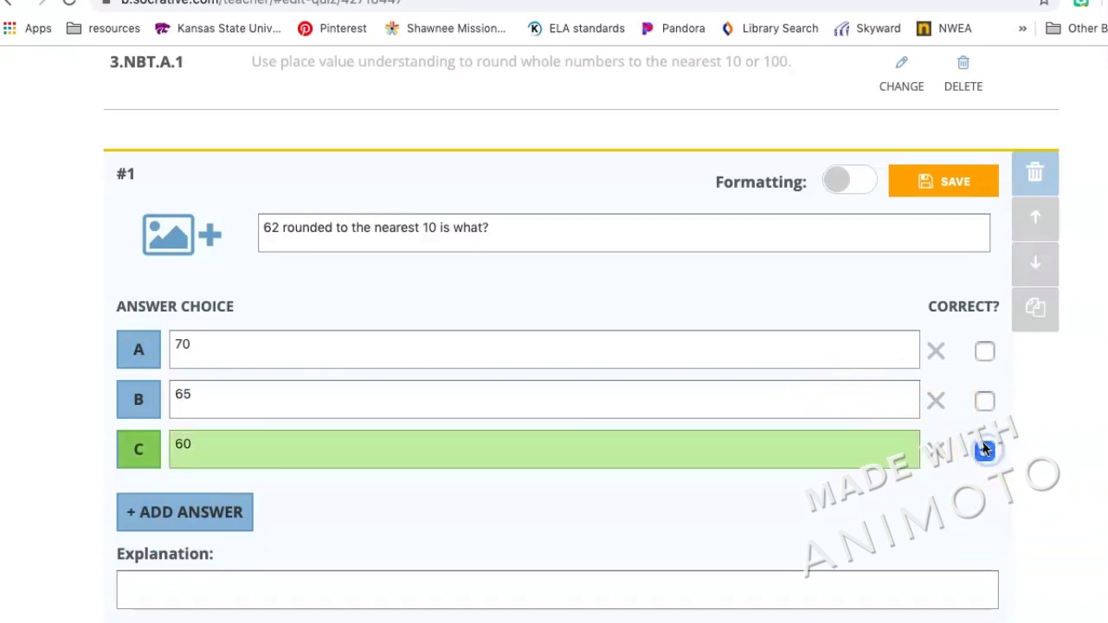
pyautogui.scroll(-1, 376, 504)
pyautogui.scroll(-2, 377, 504)
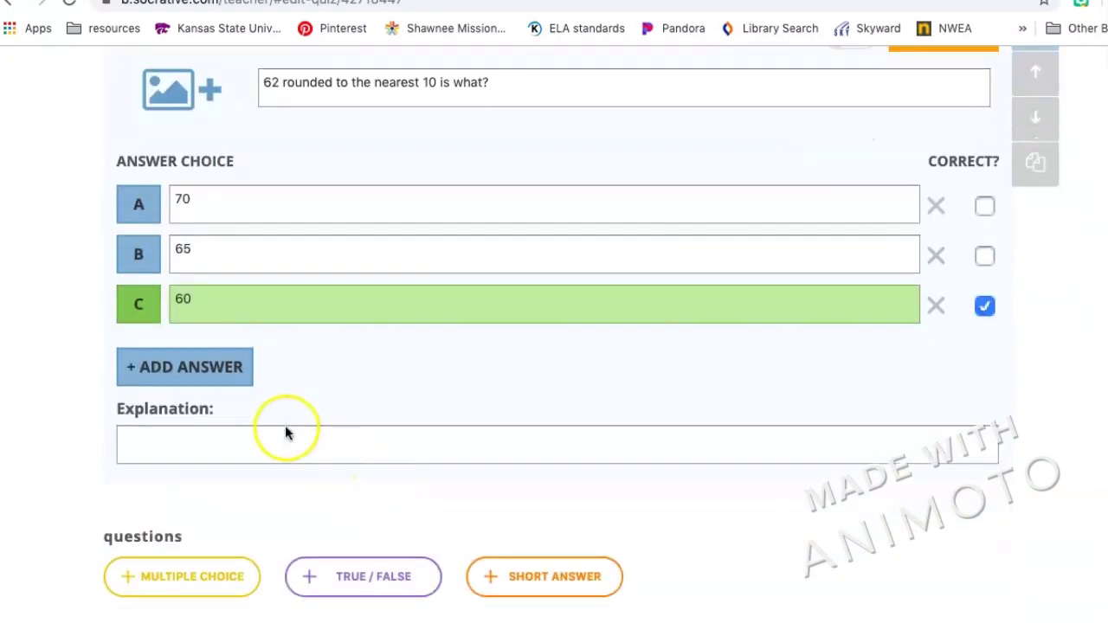
pyautogui.click(291, 450)
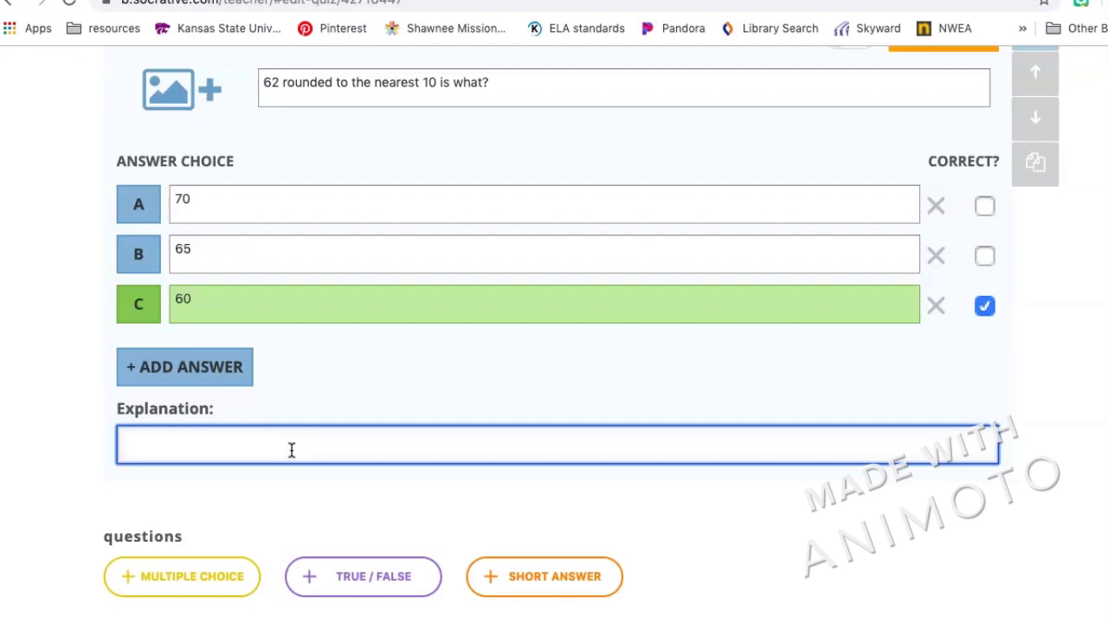
# Enter the explanation '62 is between 60 and 70, but is below the halfway point so it will round down to 60.'.
pyautogui.write('2 is between')
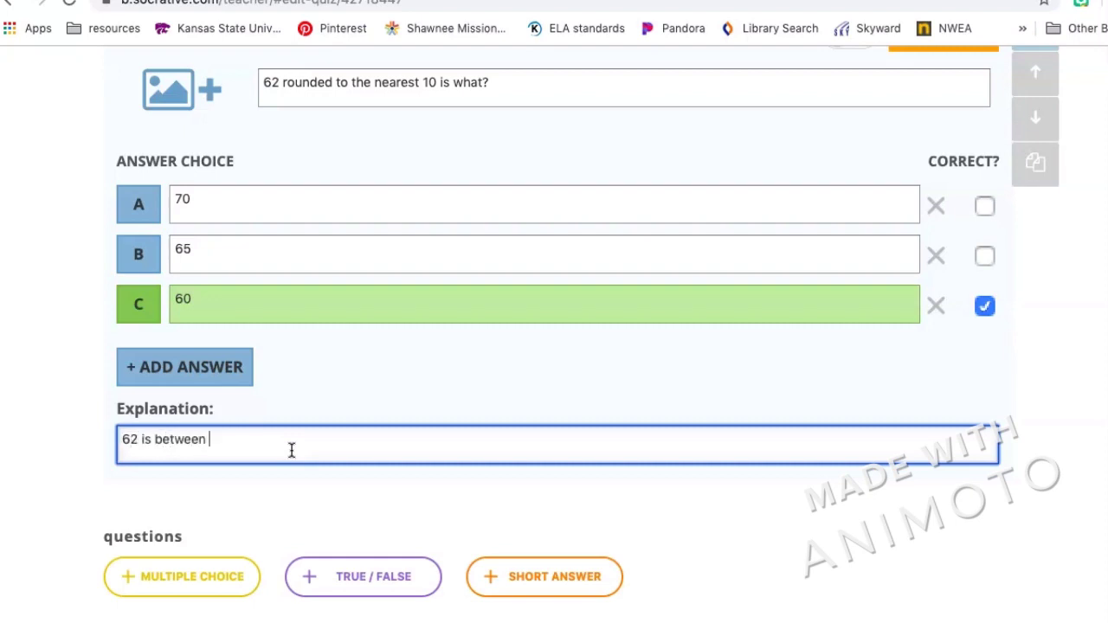
pyautogui.write(' 60 and 70, but is b')
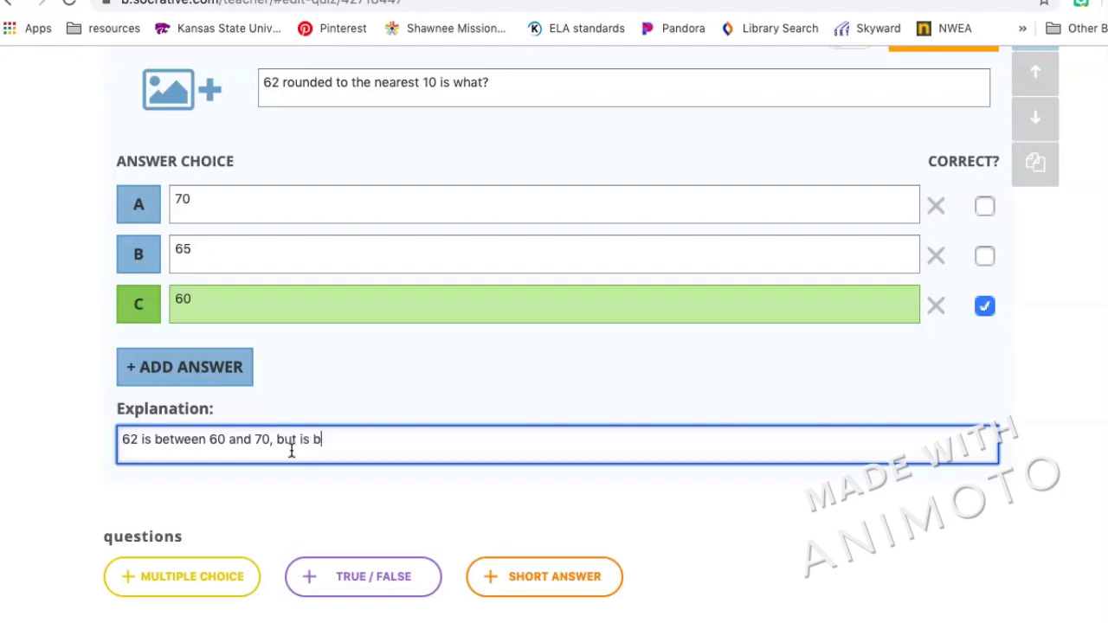
pyautogui.write('elow the halfway point s')
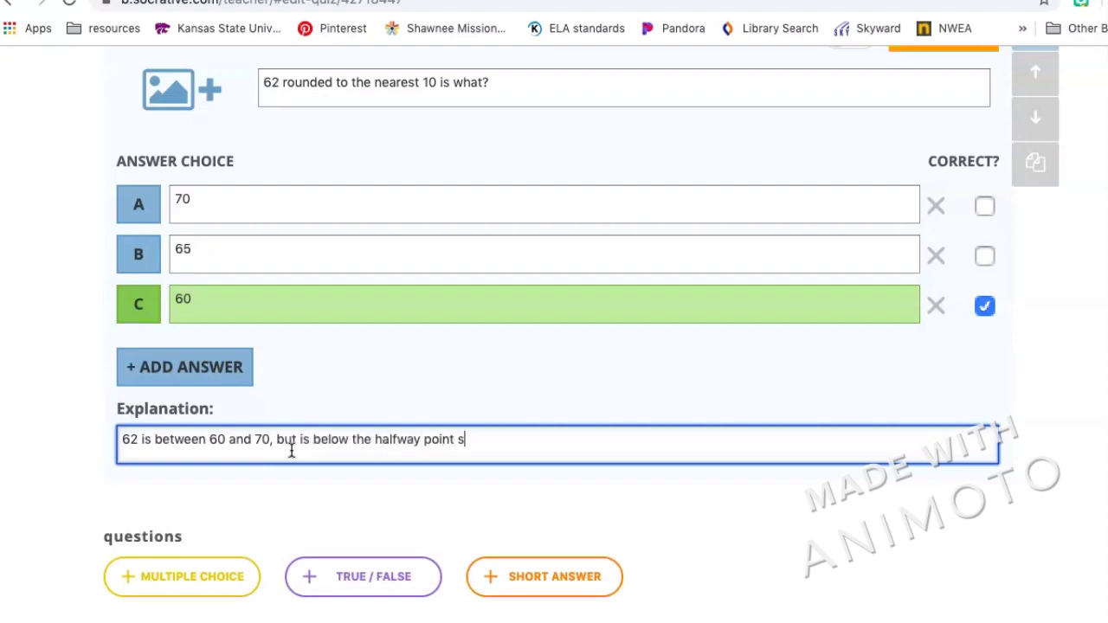
pyautogui.write('o it will round down to 60.')
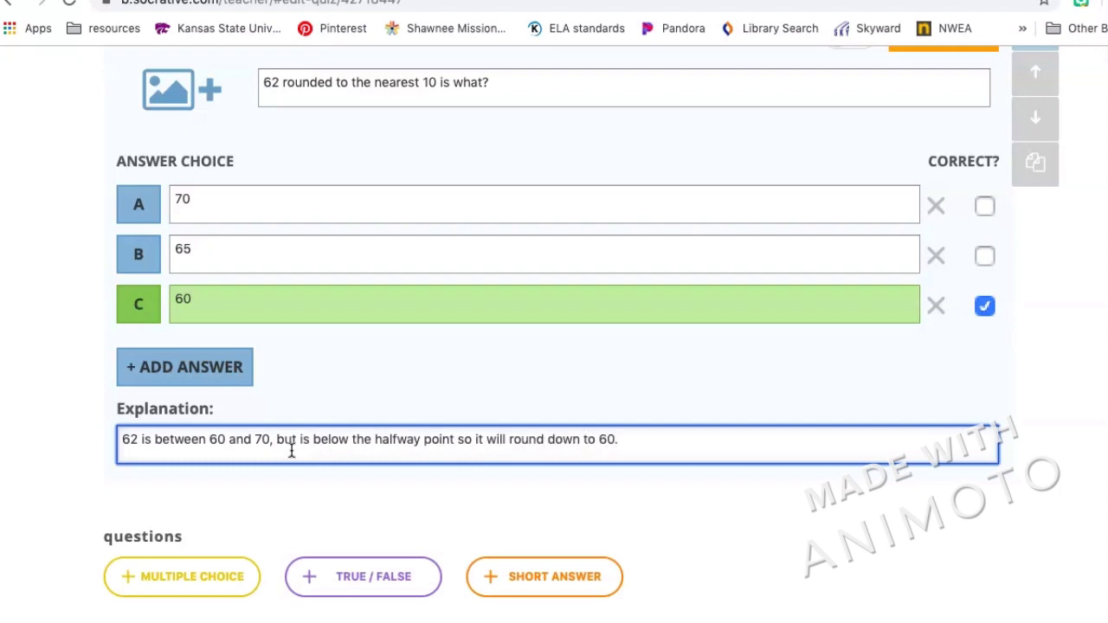
pyautogui.scroll(-2, 648, 532)
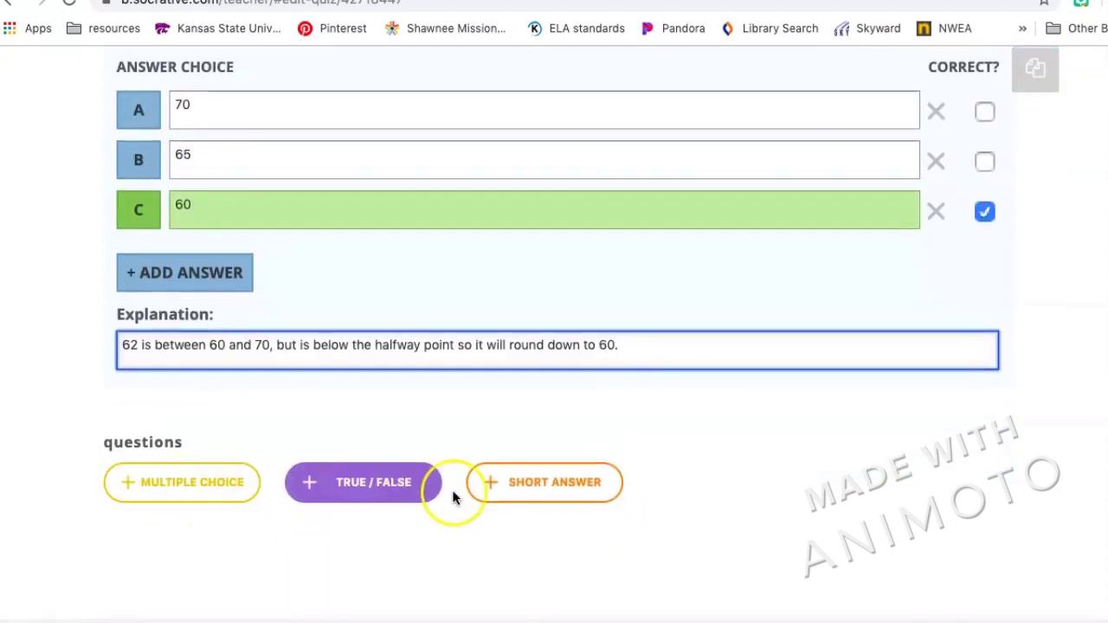
pyautogui.scroll(2, 814, 433)
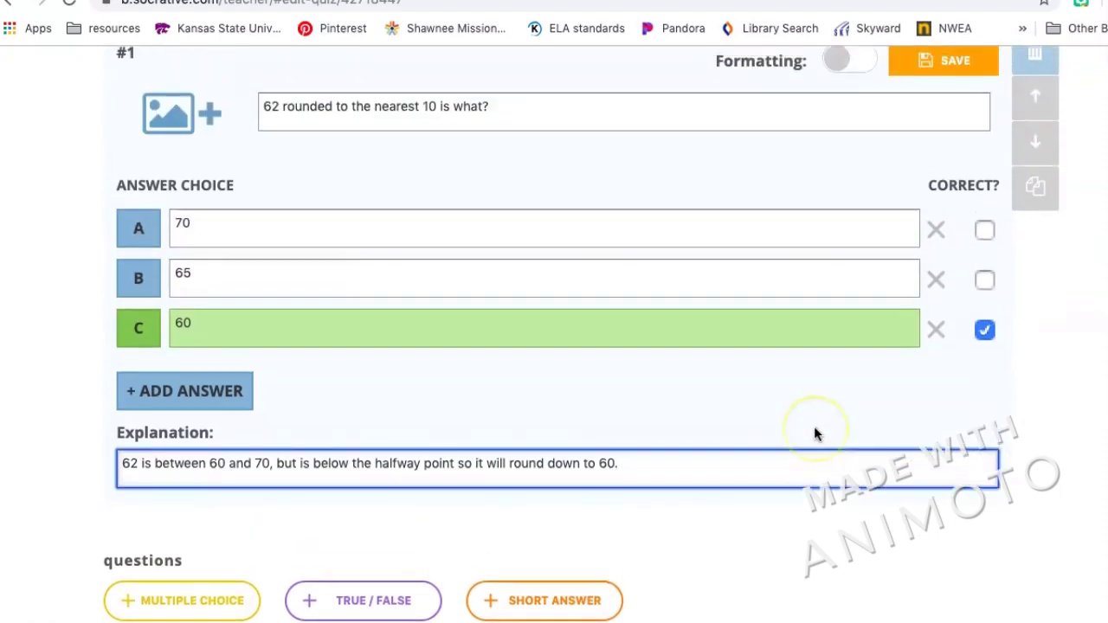
pyautogui.scroll(3, 814, 433)
# Save question 1, then save the Rounding quiz and exit to the Quizzes list.
pyautogui.click(963, 292)
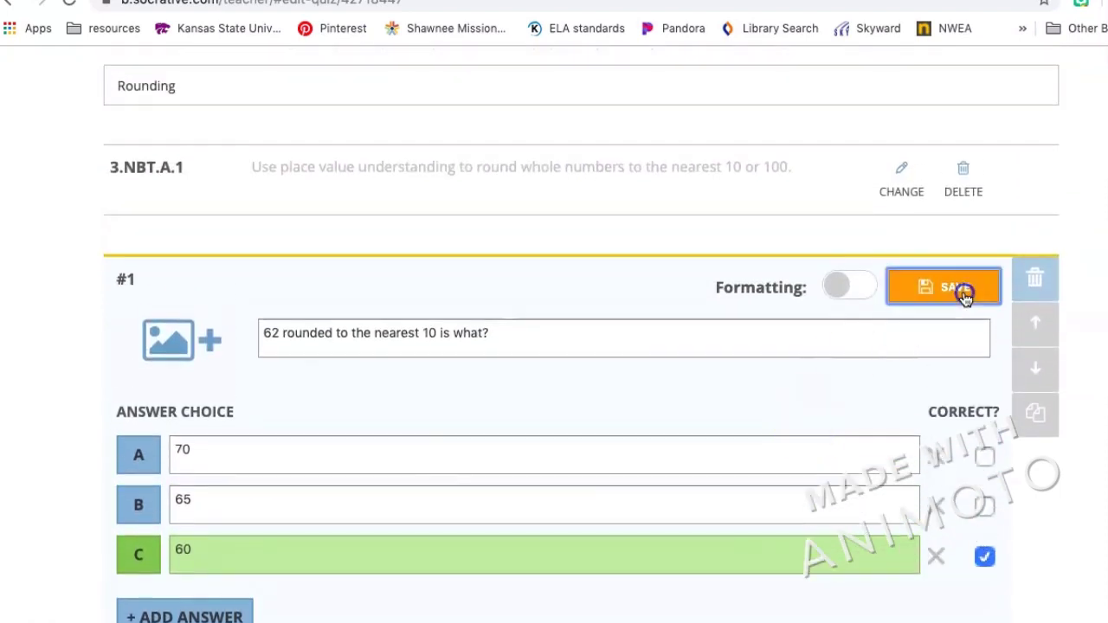
pyautogui.scroll(3, 963, 293)
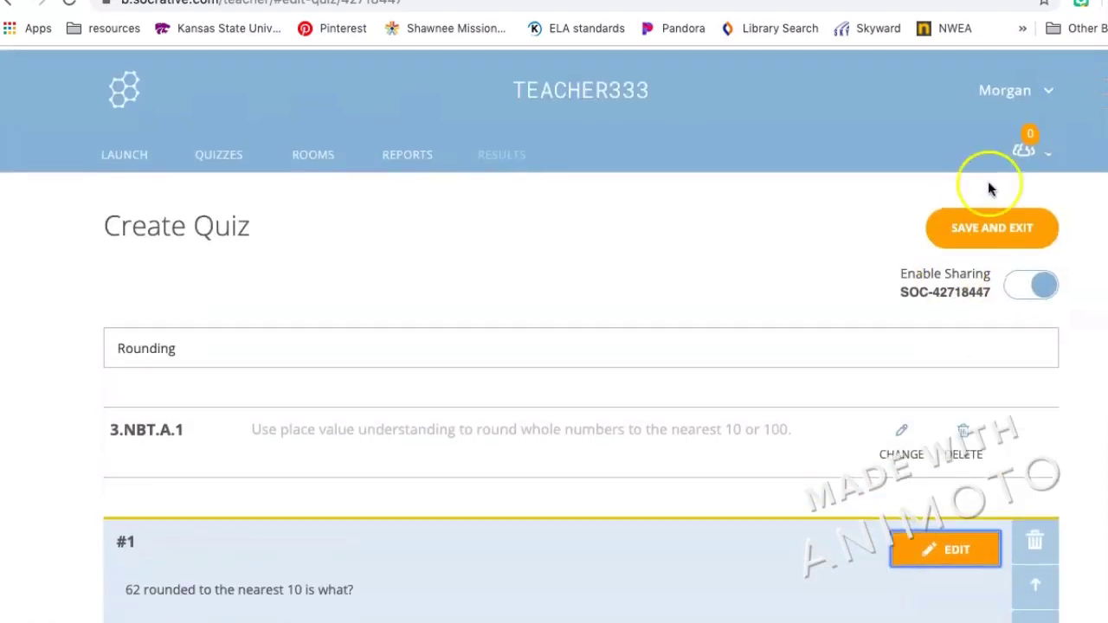
pyautogui.click(1014, 226)
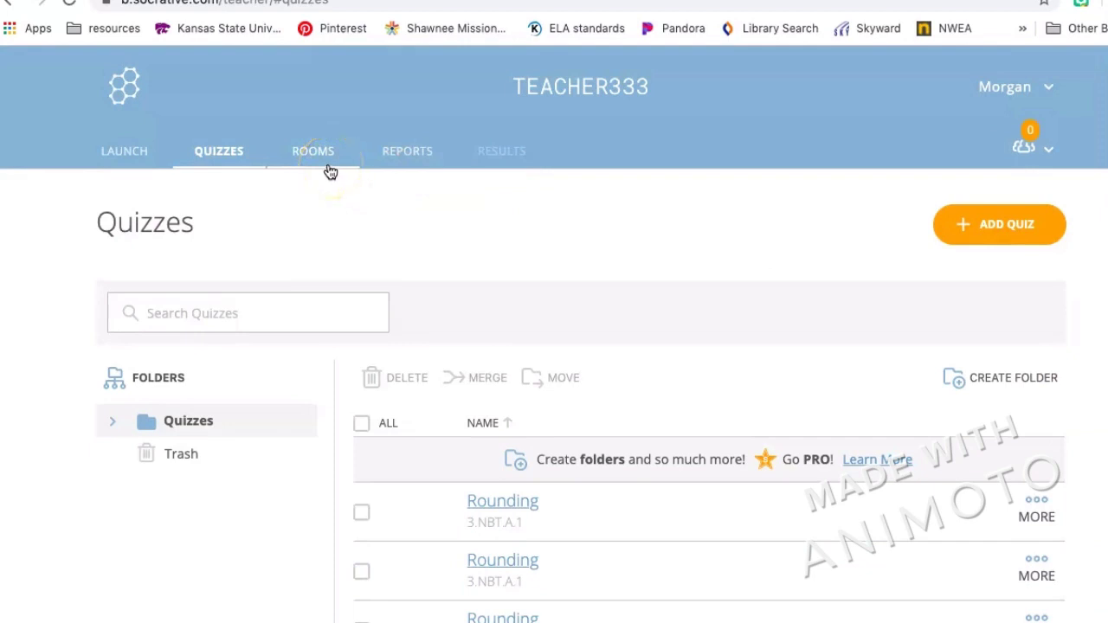
pyautogui.click(319, 152)
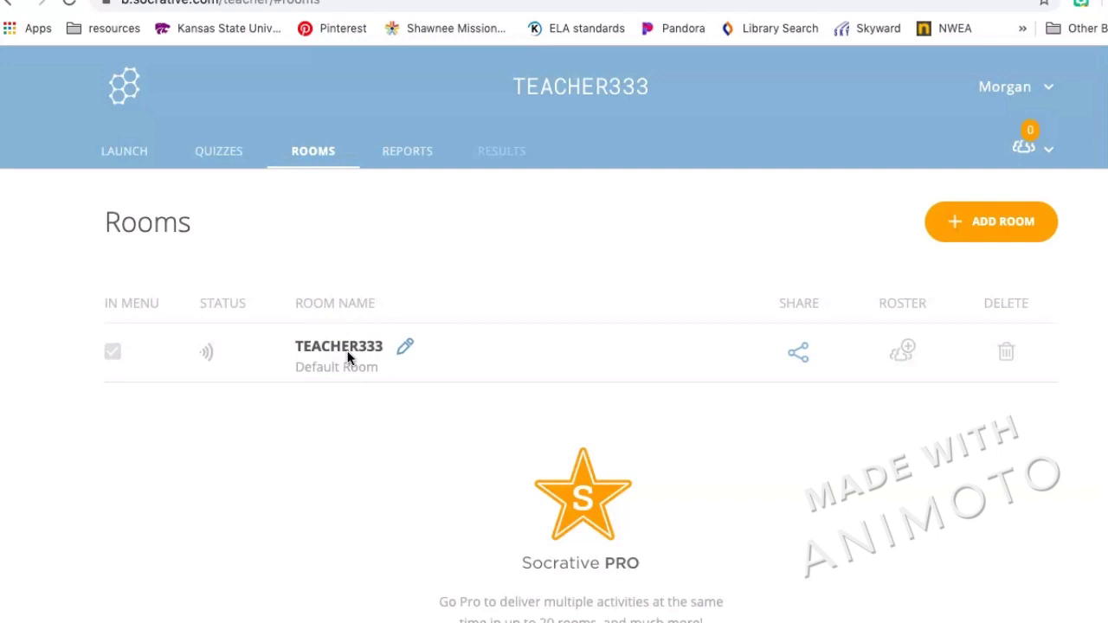
pyautogui.click(495, 241)
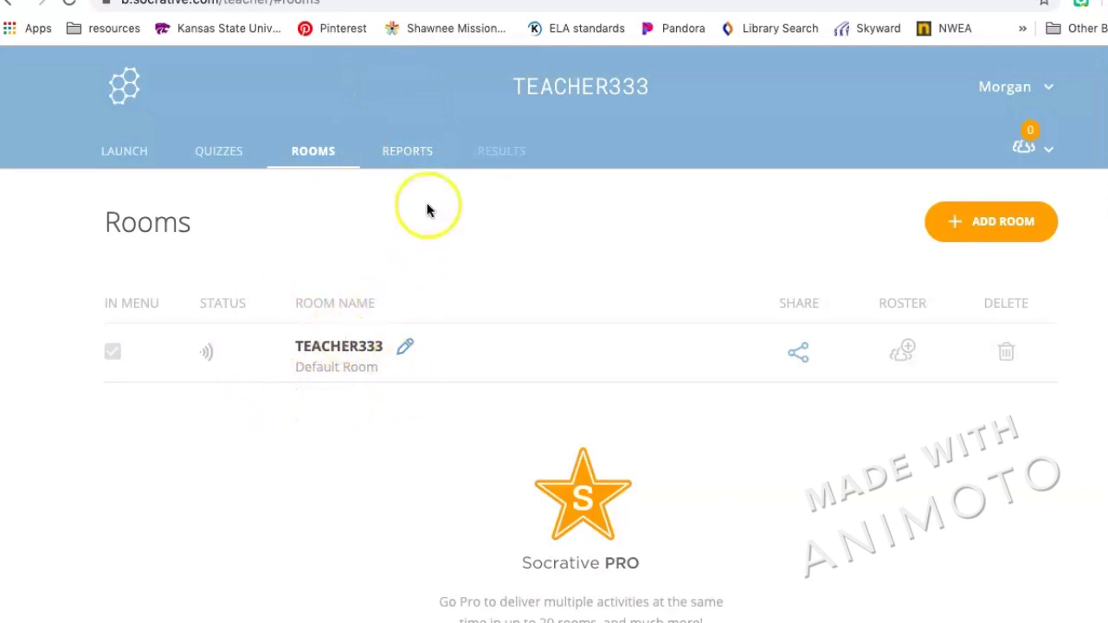
pyautogui.click(419, 153)
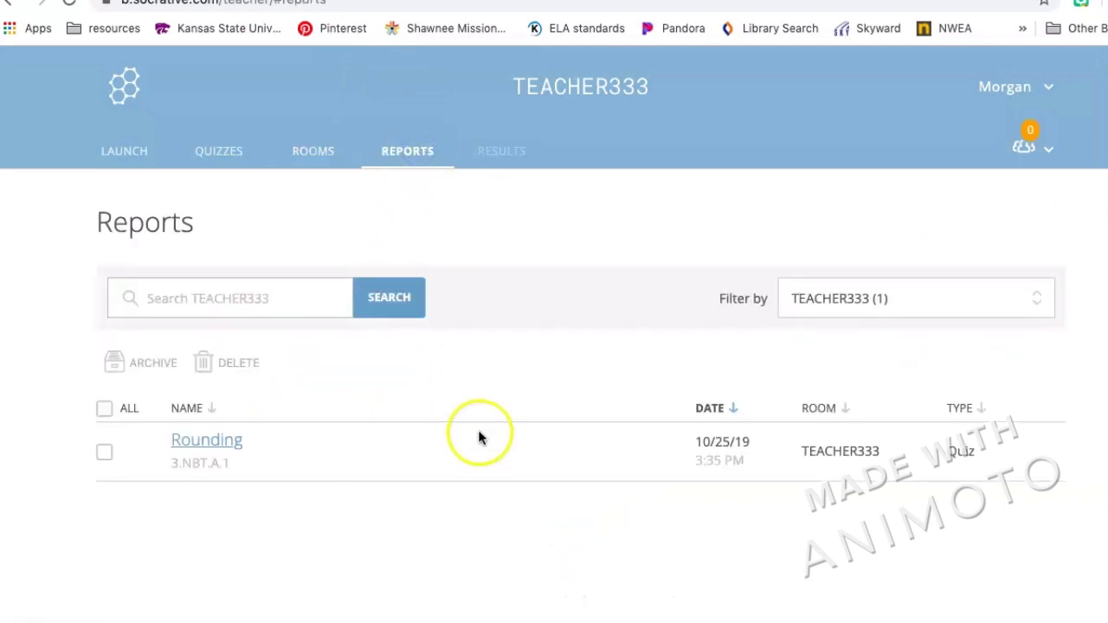
pyautogui.scroll(-1, 485, 446)
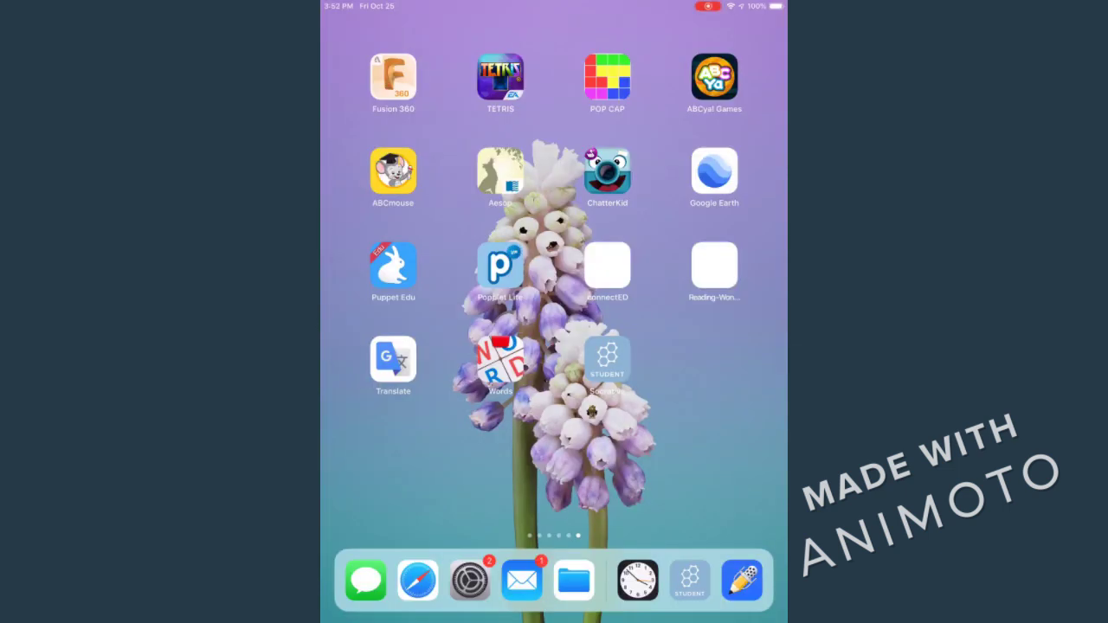
pyautogui.click(608, 359)
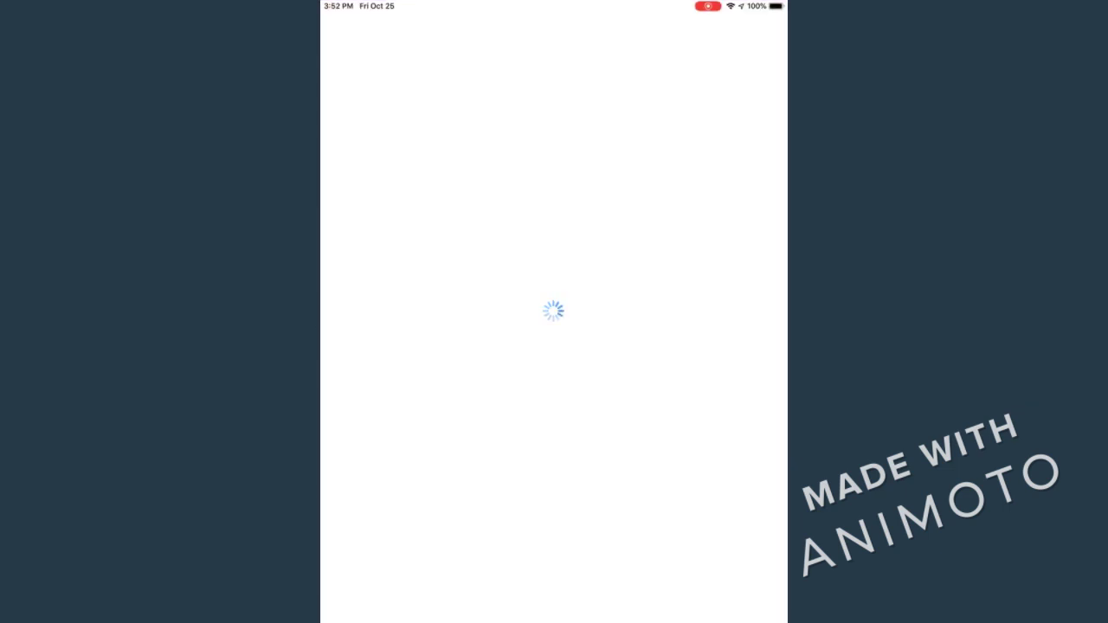
pyautogui.click(553, 177)
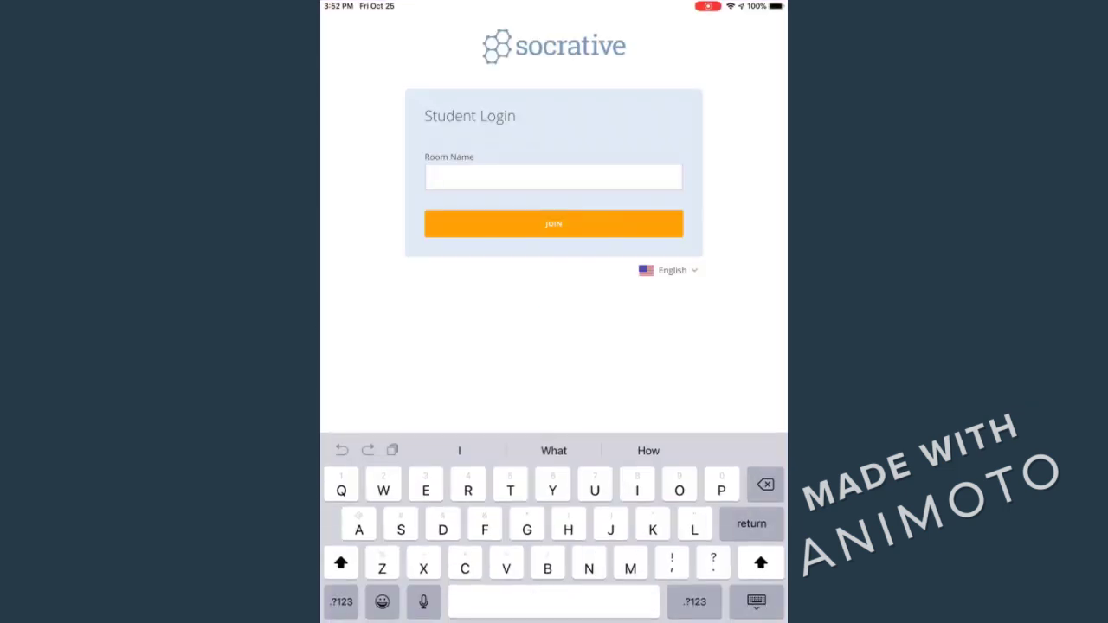
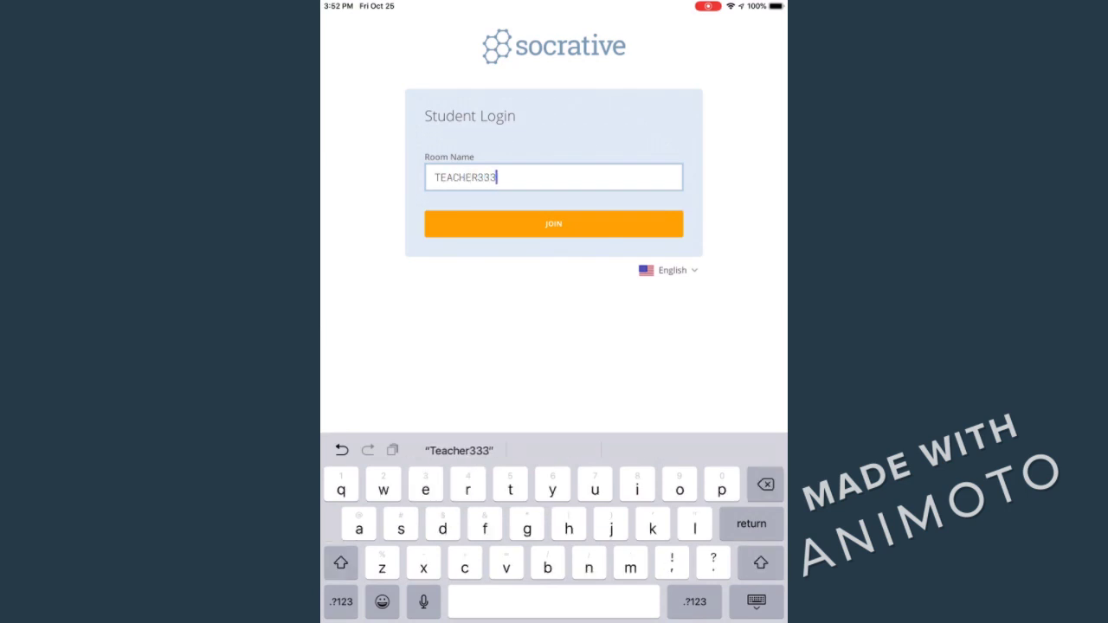
pyautogui.press('Return')
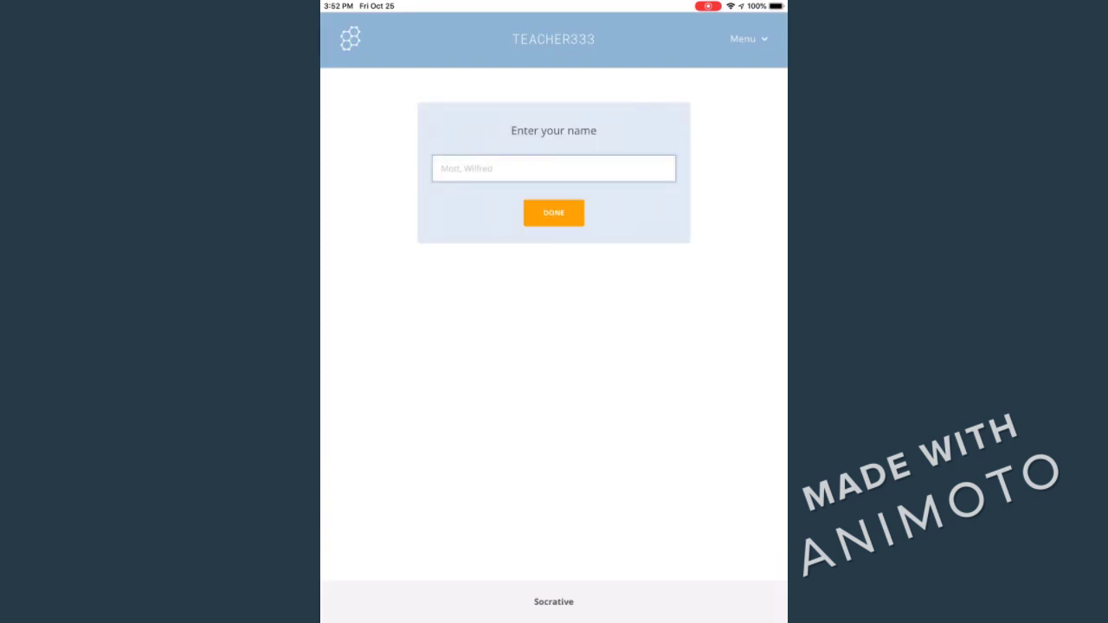
pyautogui.click(553, 168)
pyautogui.write('Gu')
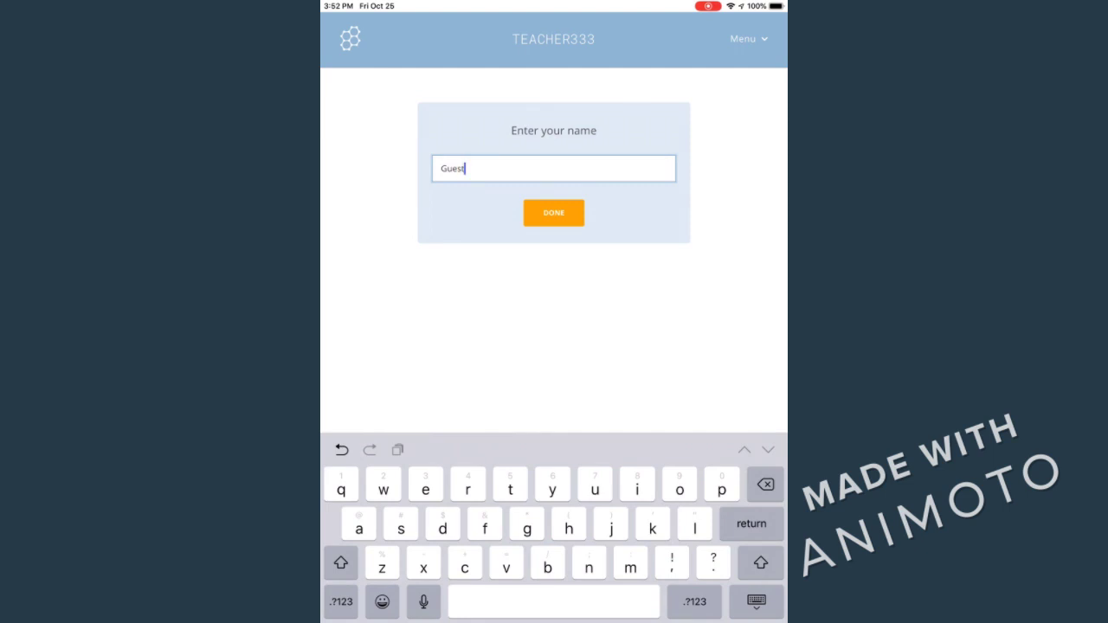
pyautogui.write('est A')
pyautogui.press('Return')
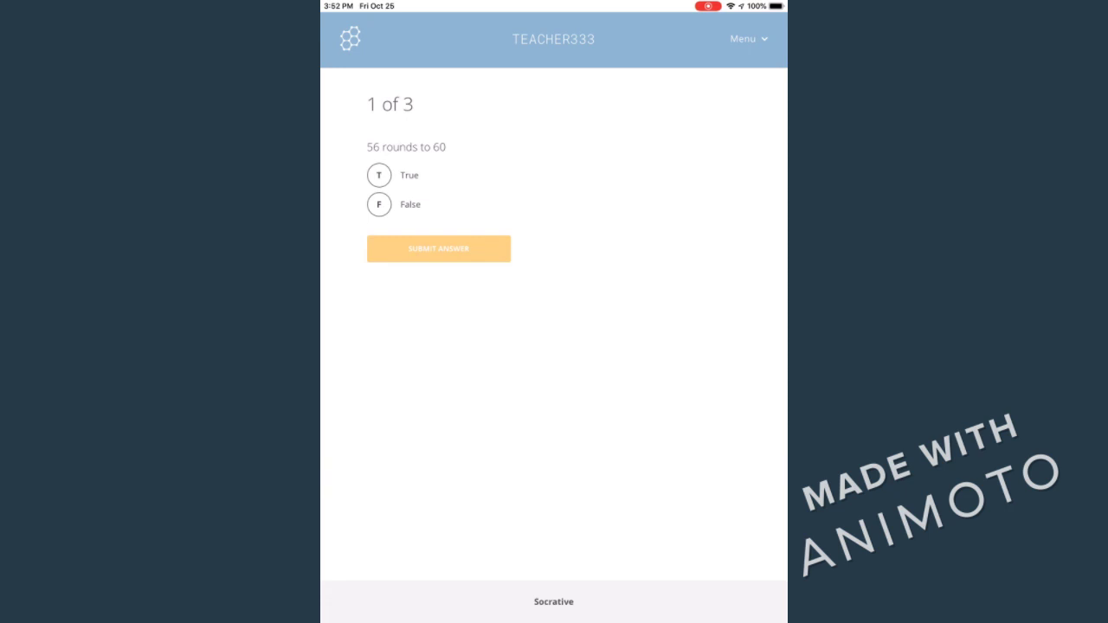
# Answer True (56→60), False (32→40), True (67→70), submitting each and dismissing the feedback.
pyautogui.click(379, 175)
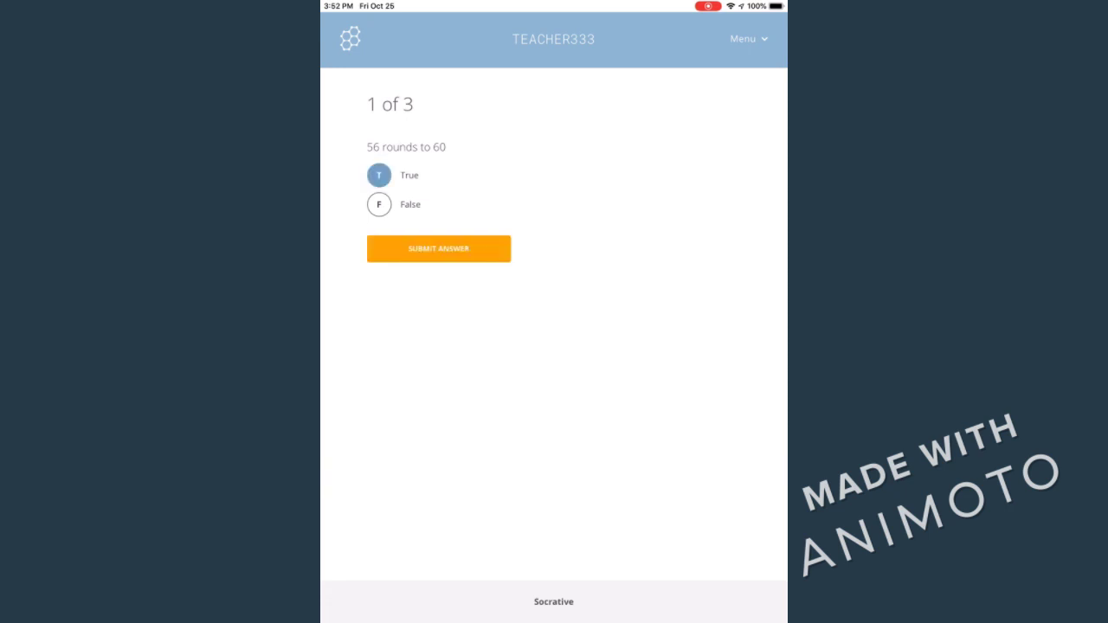
pyautogui.click(439, 249)
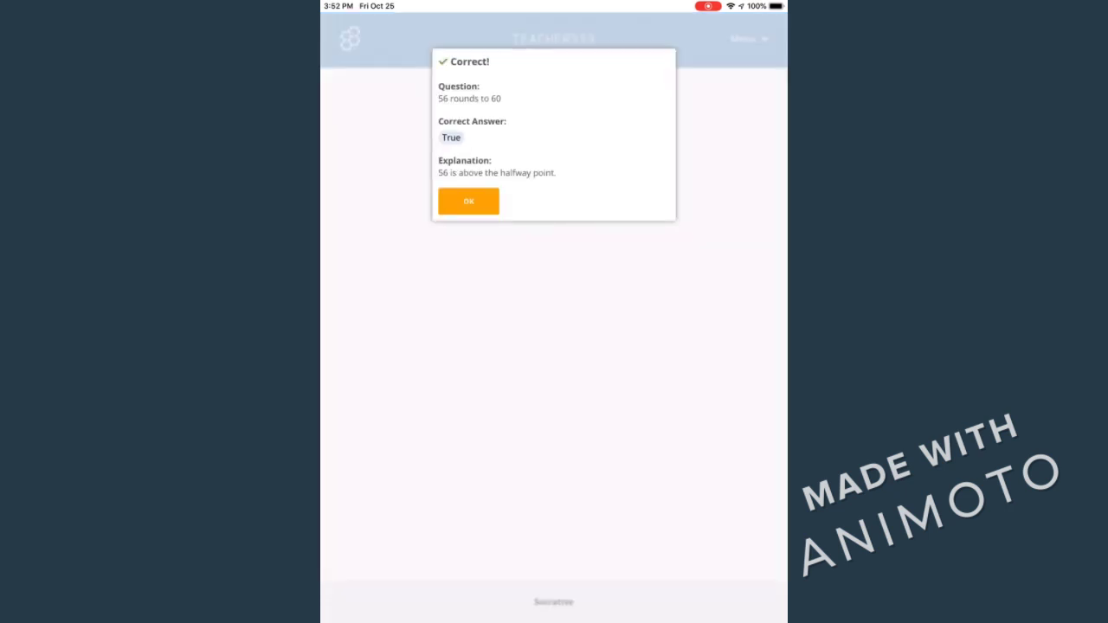
pyautogui.click(468, 200)
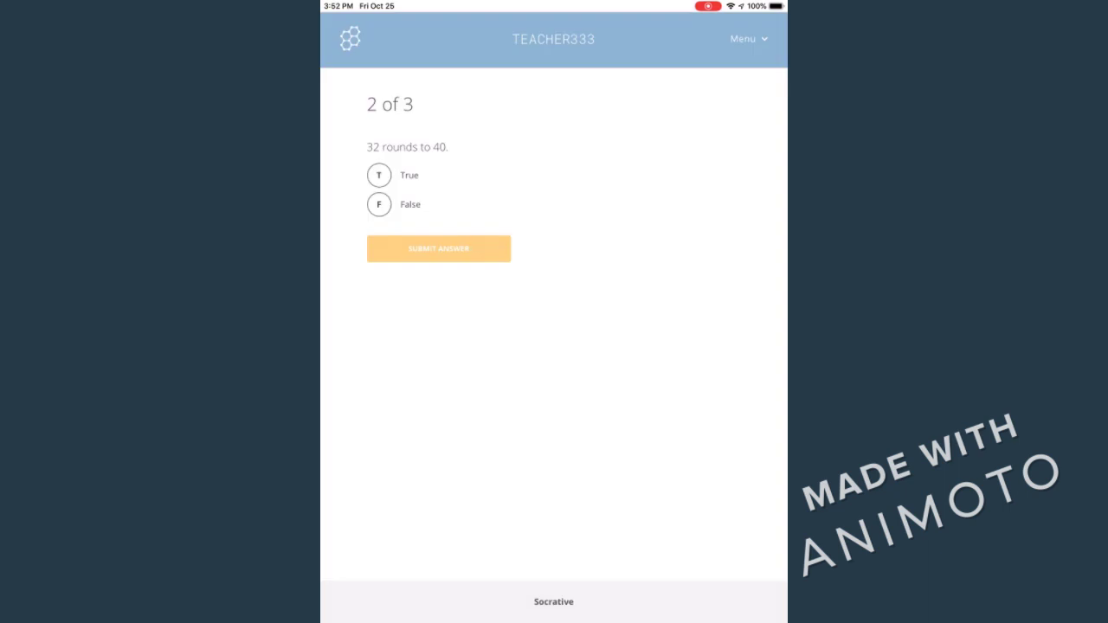
pyautogui.click(378, 204)
pyautogui.click(439, 248)
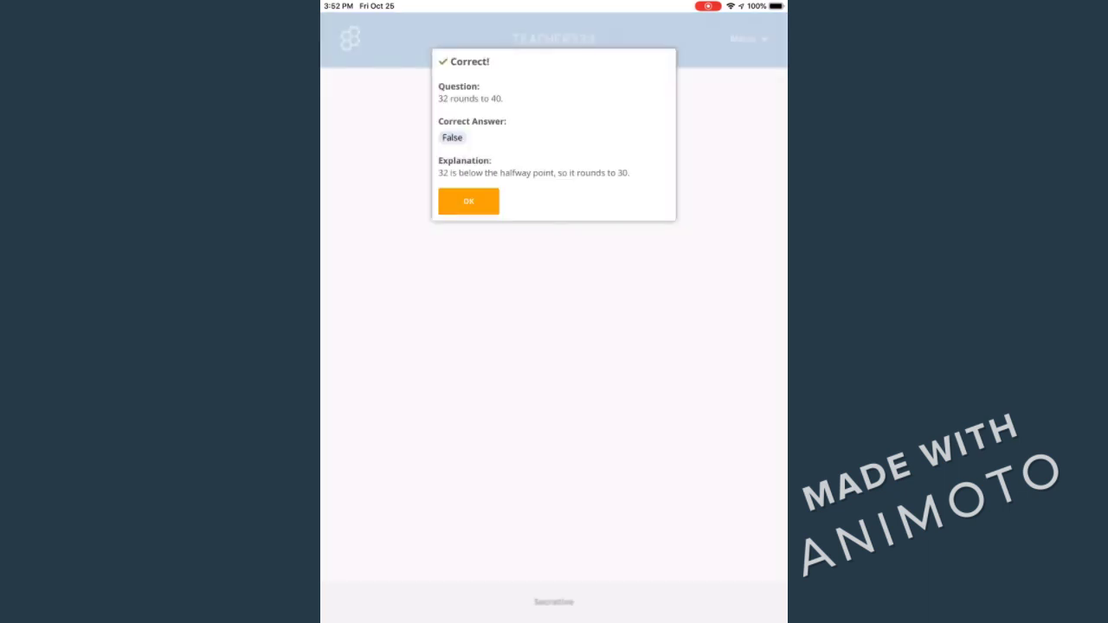
pyautogui.click(469, 201)
pyautogui.click(378, 174)
pyautogui.click(439, 248)
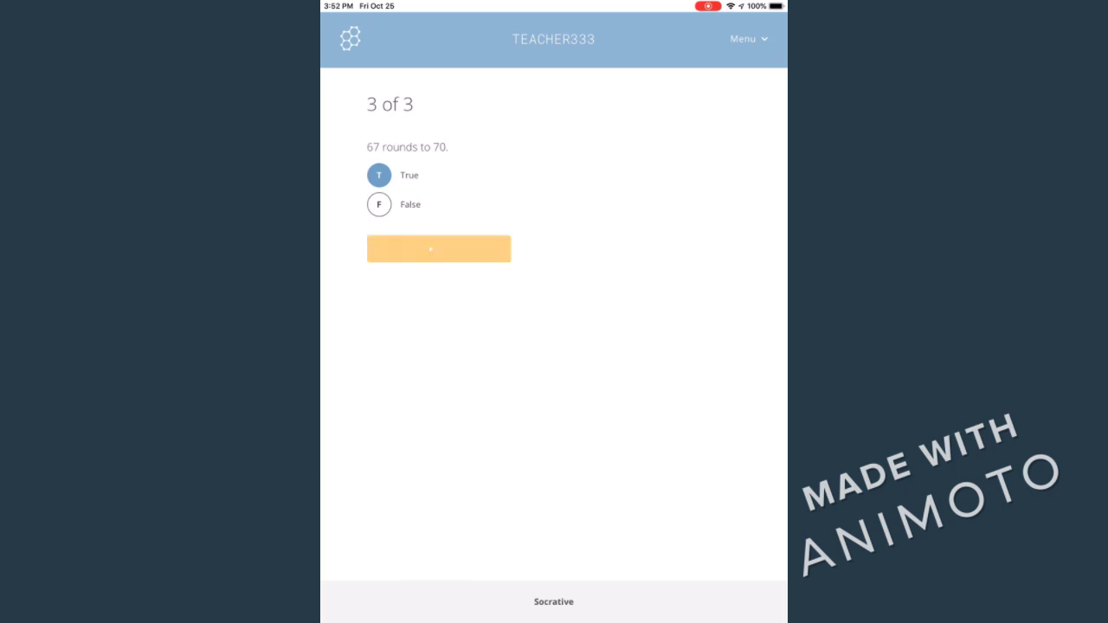
pyautogui.click(469, 166)
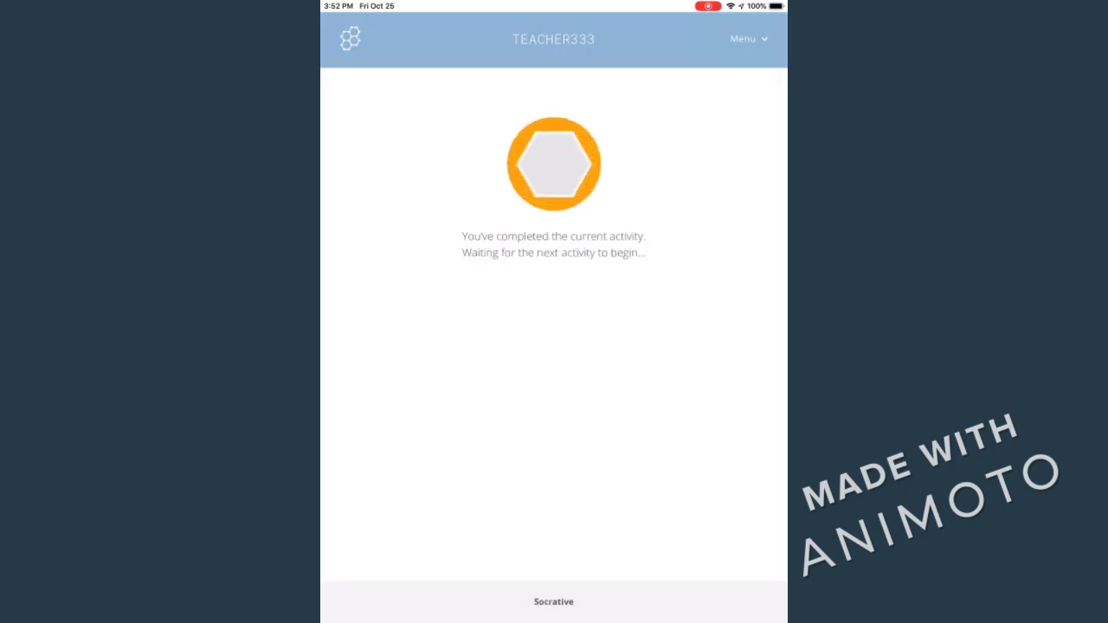